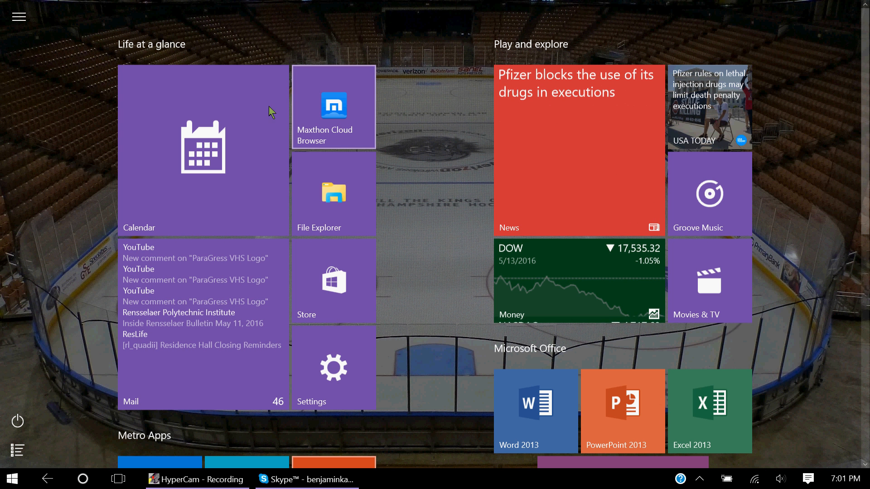
# Launch Vegas Pro 12.0 from the Start menu's Desktop Apps tiles.
pyautogui.scroll(-8, 420, 45)
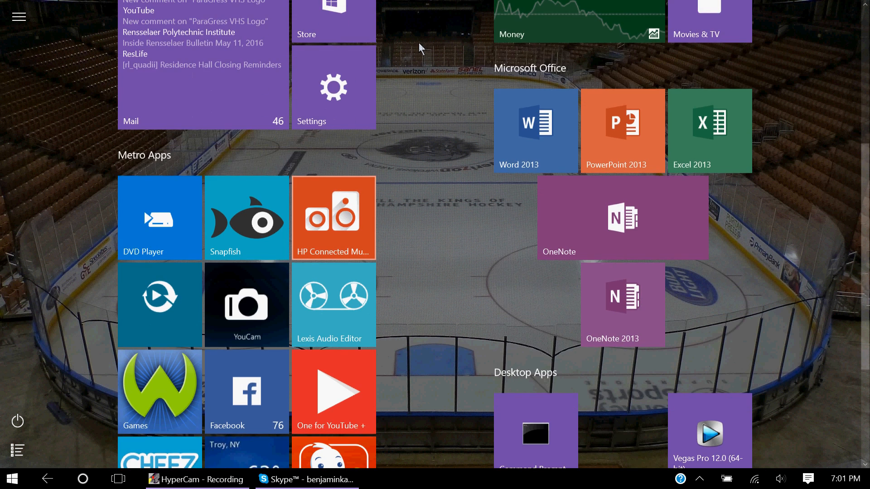
pyautogui.scroll(-1, 419, 44)
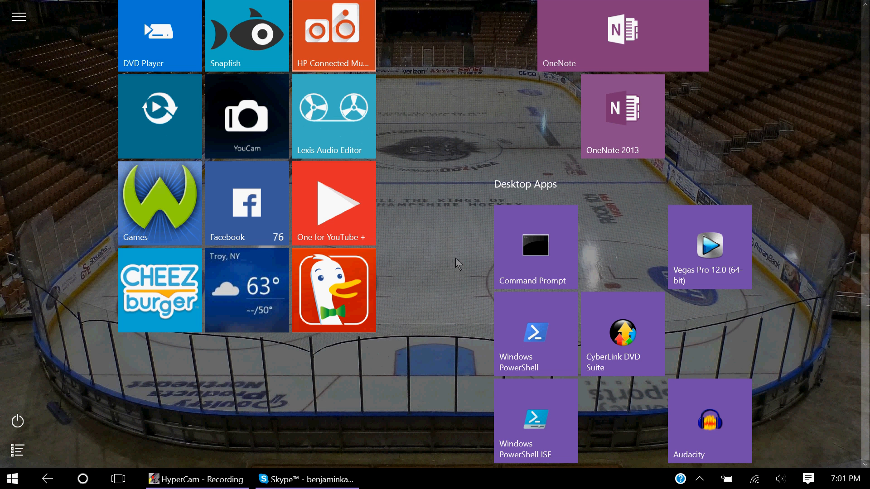
pyautogui.scroll(5, 467, 267)
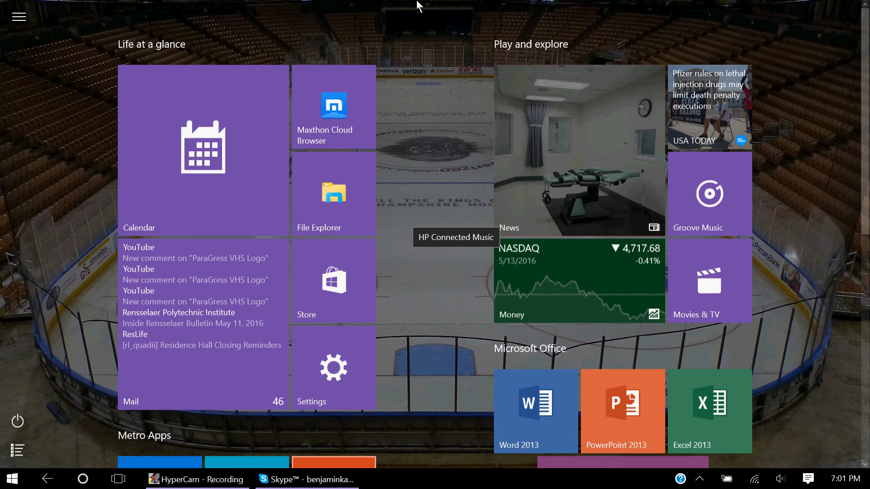
pyautogui.scroll(-5, 820, 197)
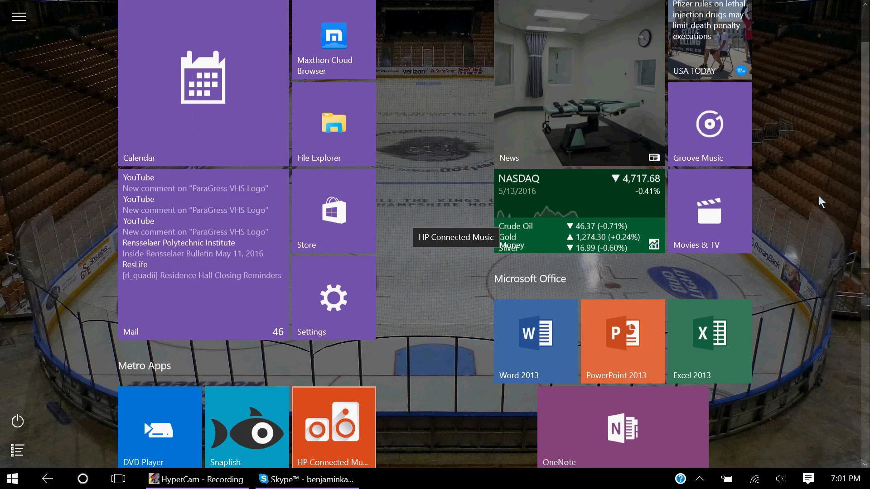
pyautogui.scroll(-5, 819, 195)
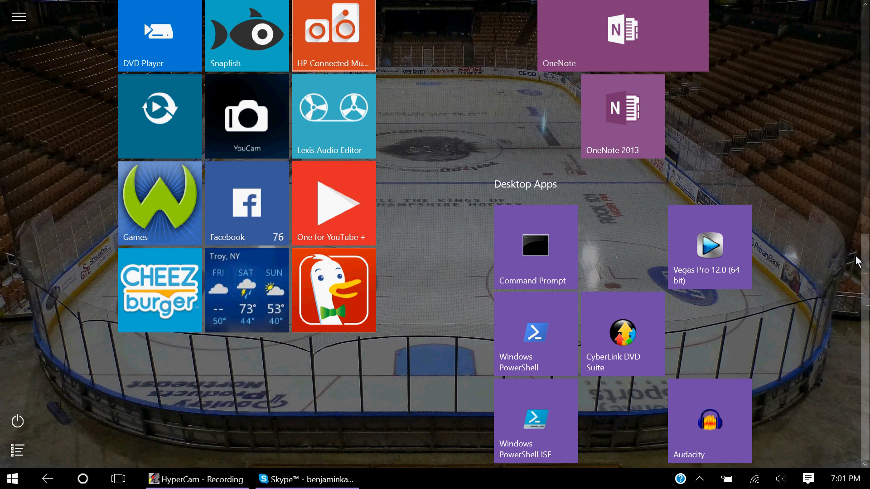
pyautogui.click(710, 244)
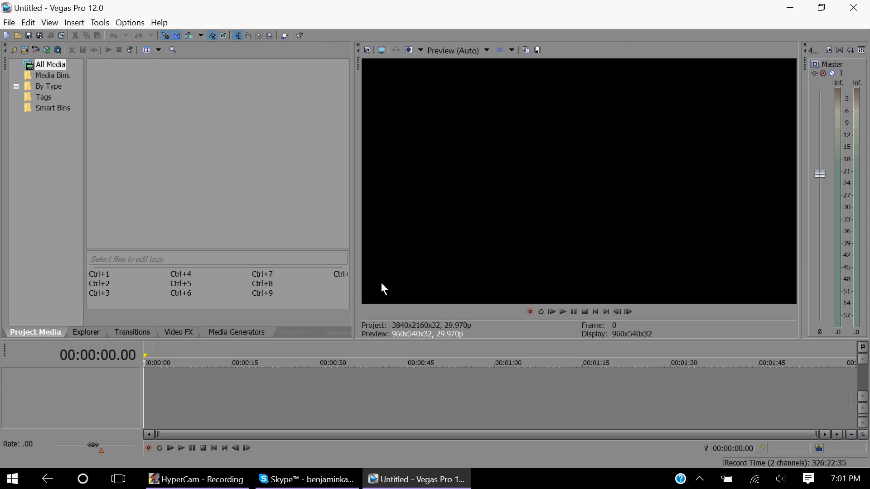
# Import the media file V:\(REUPLOADED) M6 Logo 2000 ID (HD).mp4 into the project.
pyautogui.click(25, 50)
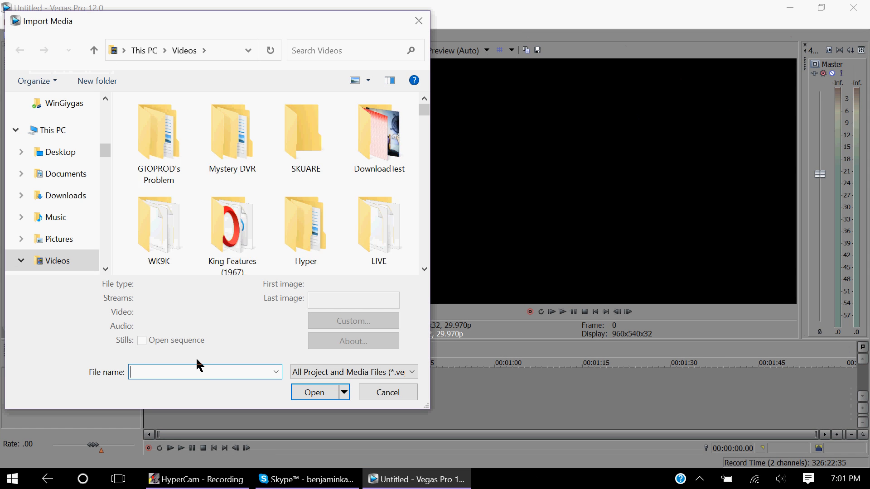
pyautogui.write('V:\\')
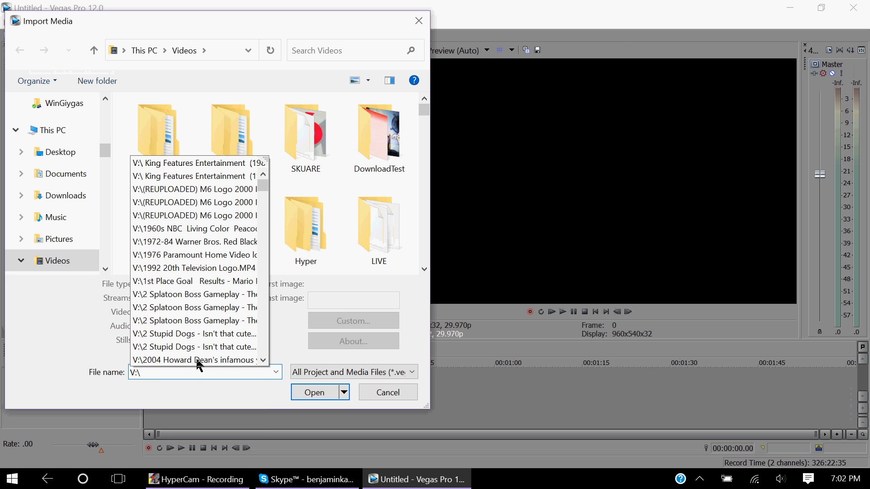
pyautogui.write('(')
pyautogui.press('Down')
pyautogui.press('Down')
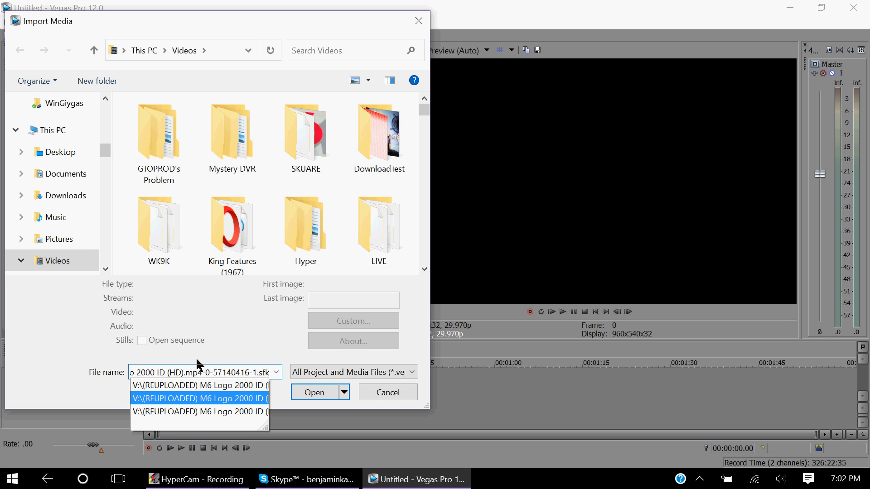
pyautogui.press('Up')
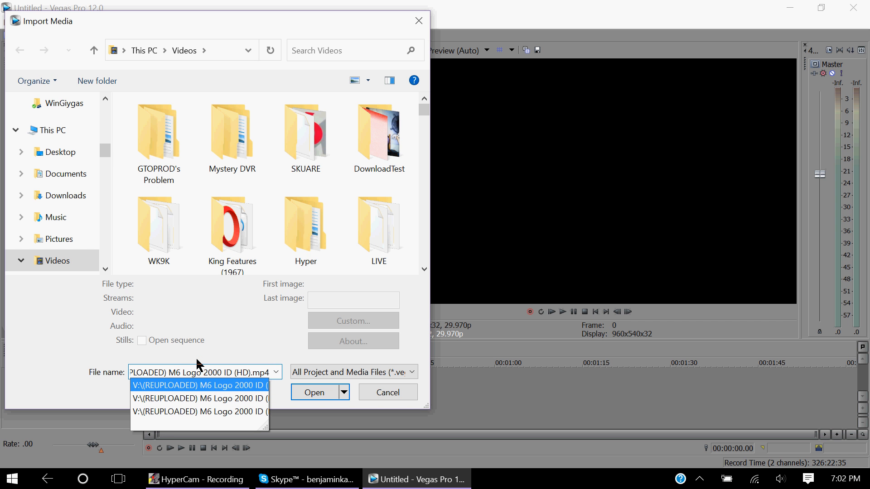
pyautogui.press('Return')
pyautogui.press('Return')
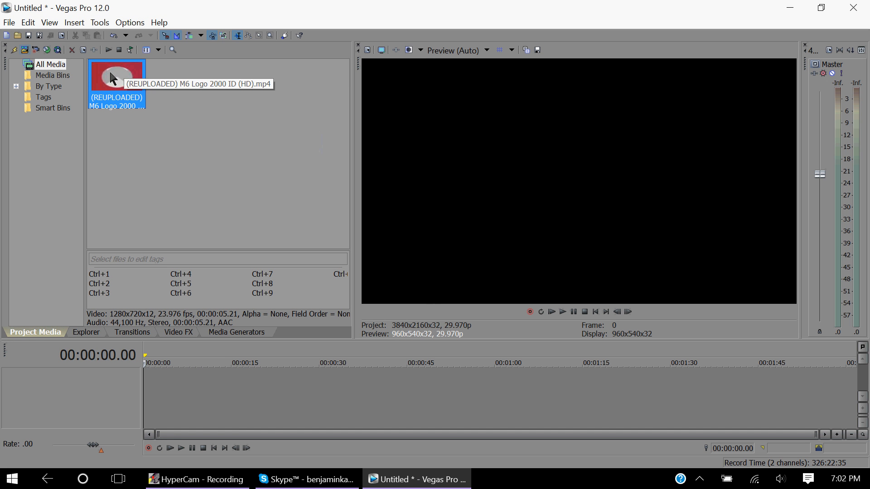
# Place the imported logo clip at the start of the timeline and preview its playback.
pyautogui.moveTo(236, 213); pyautogui.dragTo(124, 371)
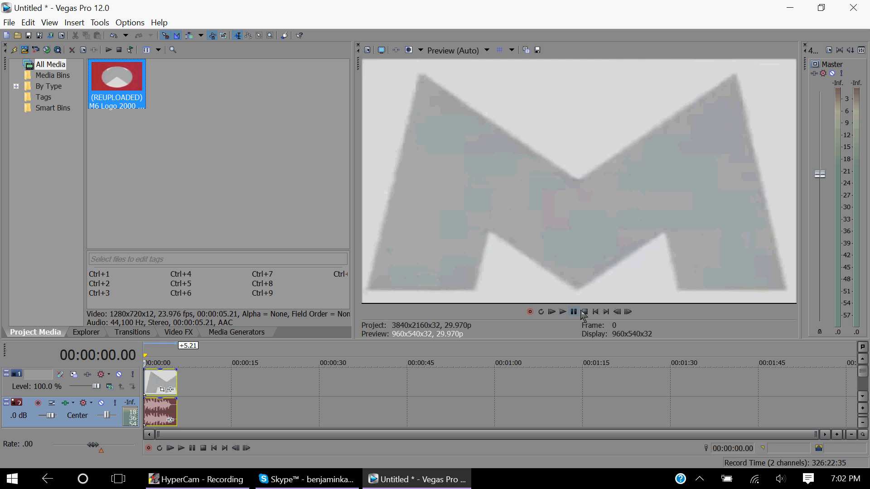
pyautogui.click(563, 312)
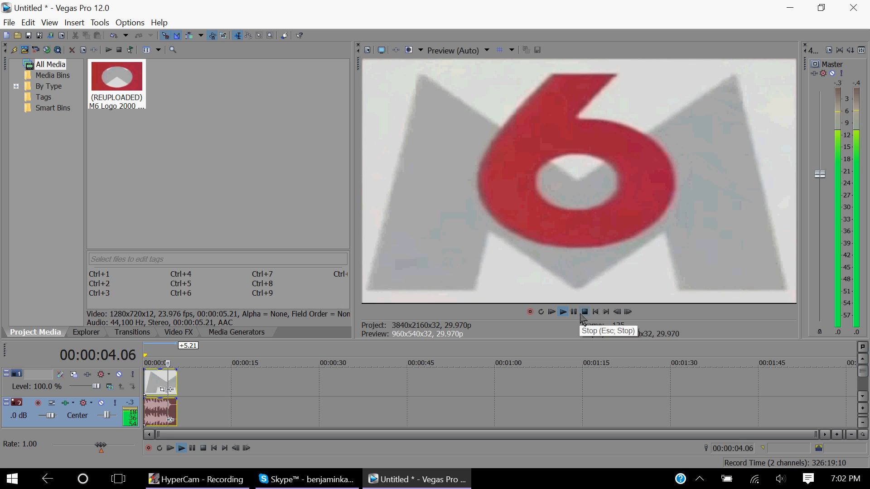
pyautogui.click(584, 313)
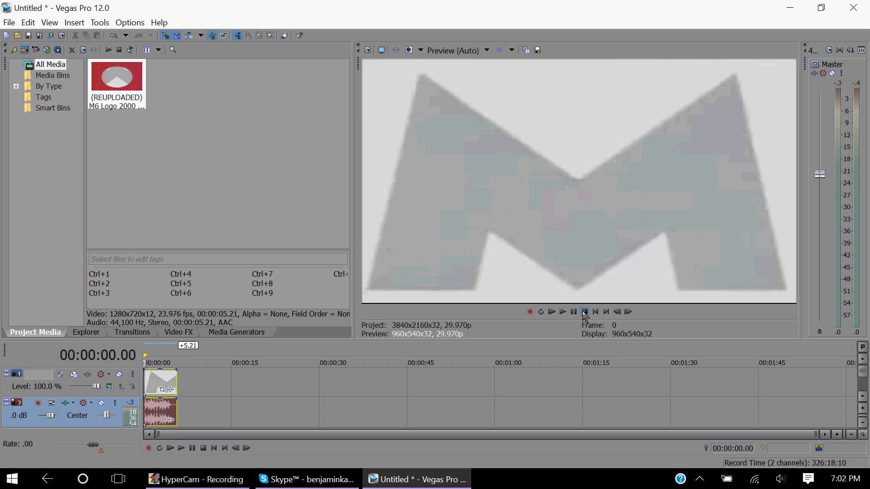
# Set the video track's compositing mode to Difference.
pyautogui.moveTo(815, 434); pyautogui.dragTo(193, 460)
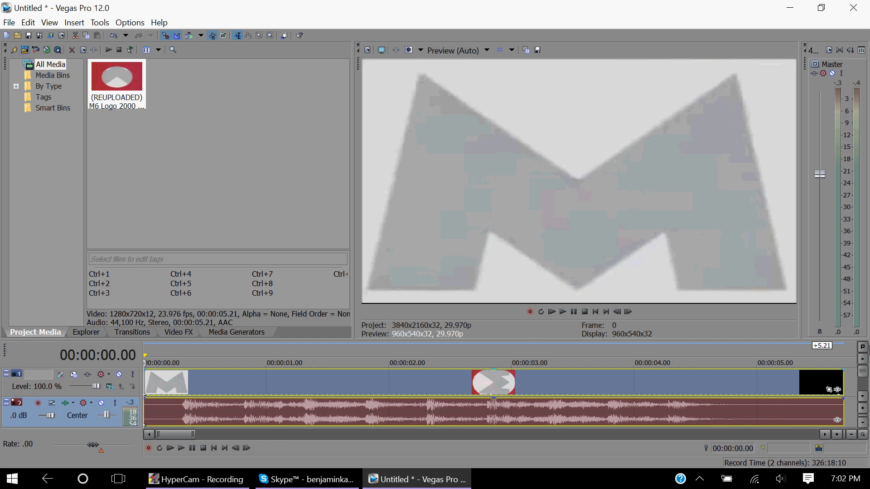
pyautogui.moveTo(193, 438); pyautogui.dragTo(192, 439)
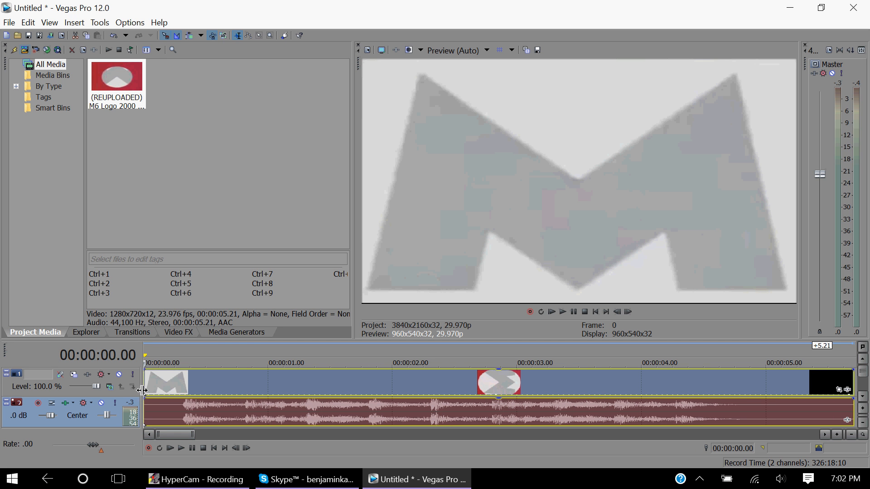
pyautogui.click(110, 388)
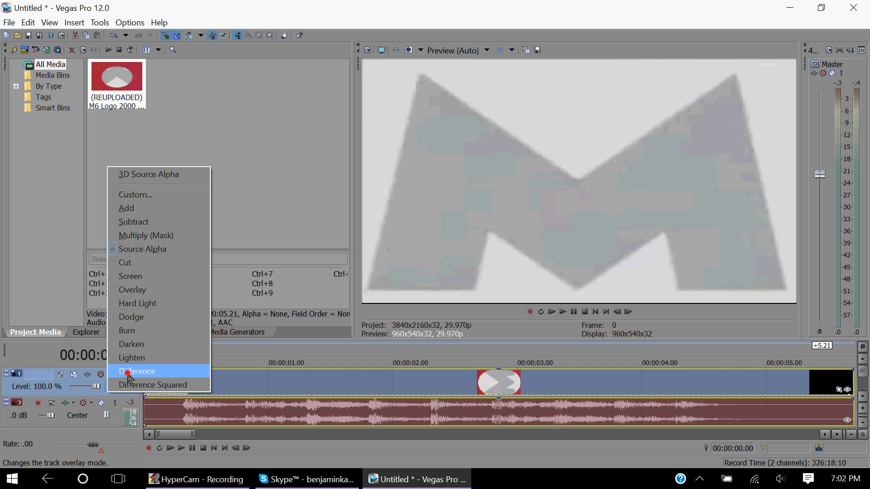
pyautogui.click(128, 372)
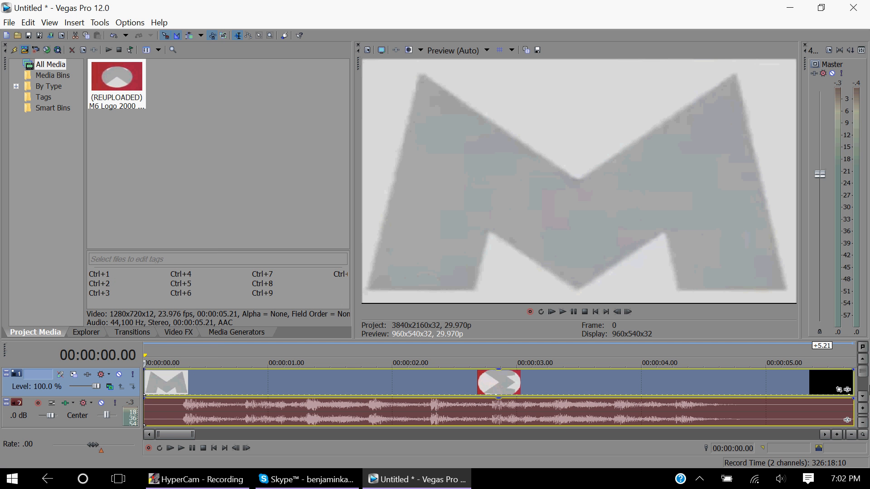
pyautogui.click(864, 375)
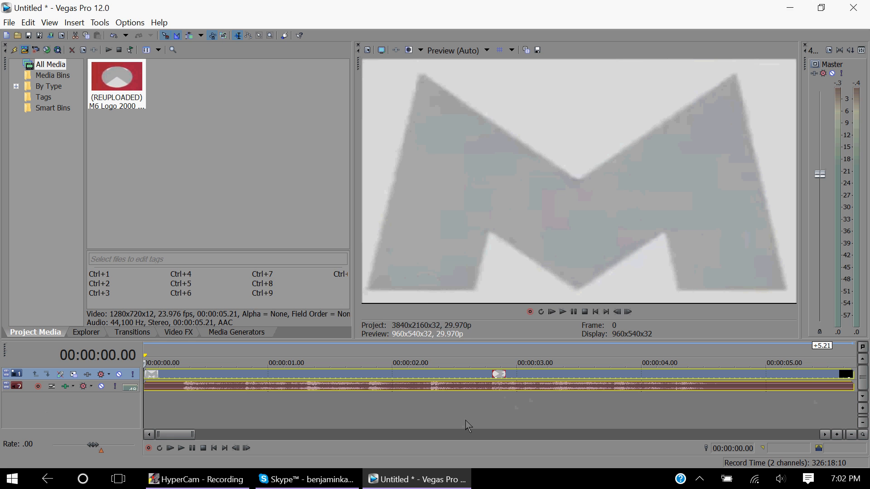
# Open the project Save As dialog and cancel it.
pyautogui.hotkey('ctrl', 's')
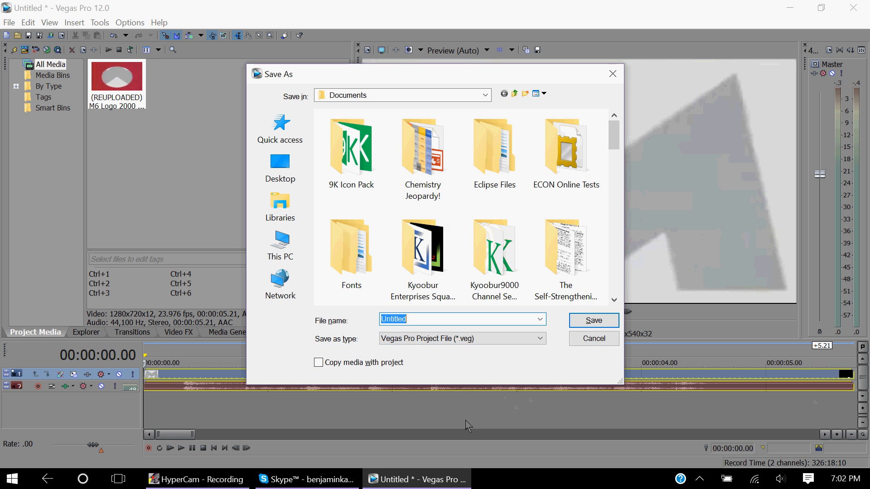
pyautogui.click(594, 342)
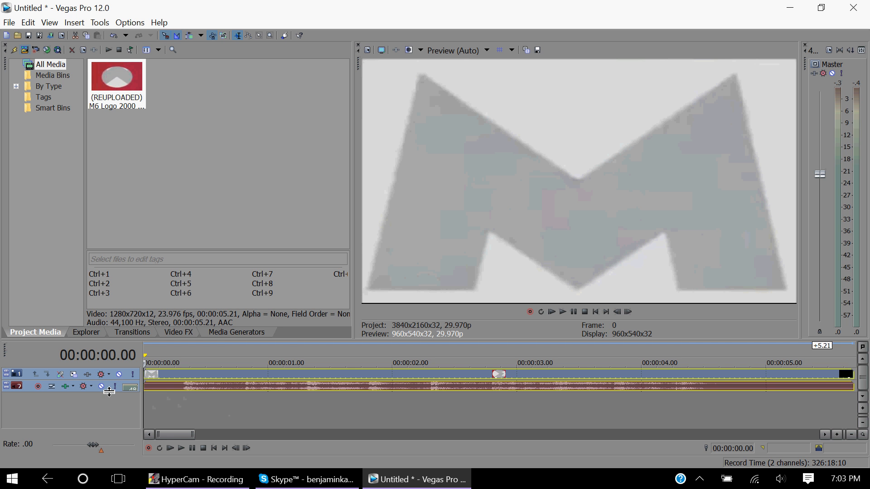
# Duplicate the top video track repeatedly to stack several copies of the logo clip.
pyautogui.rightClick(127, 373)
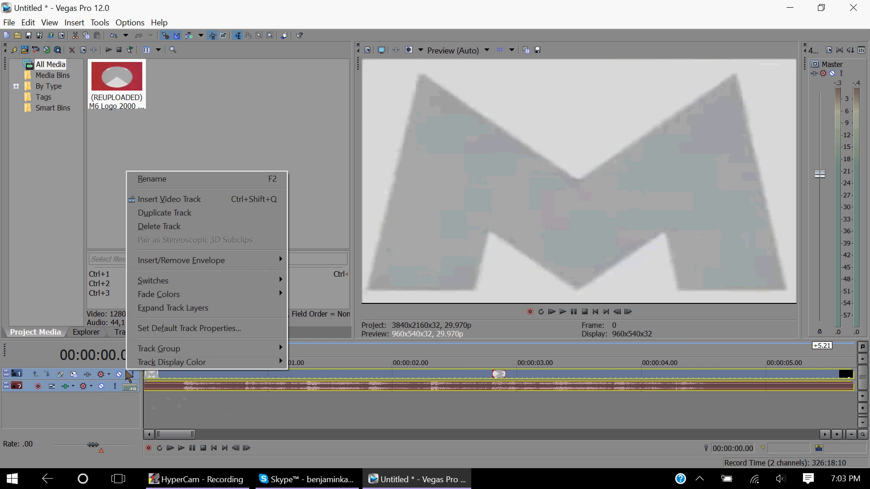
pyautogui.click(203, 220)
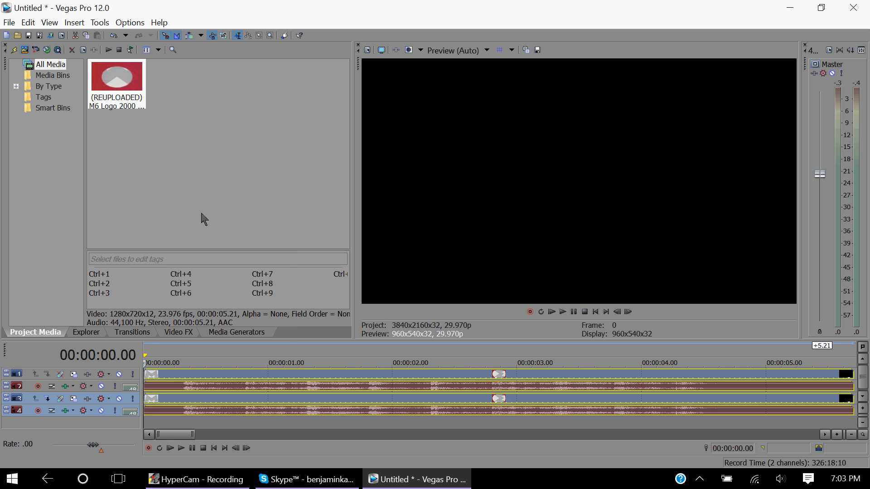
pyautogui.rightClick(127, 378)
pyautogui.click(175, 223)
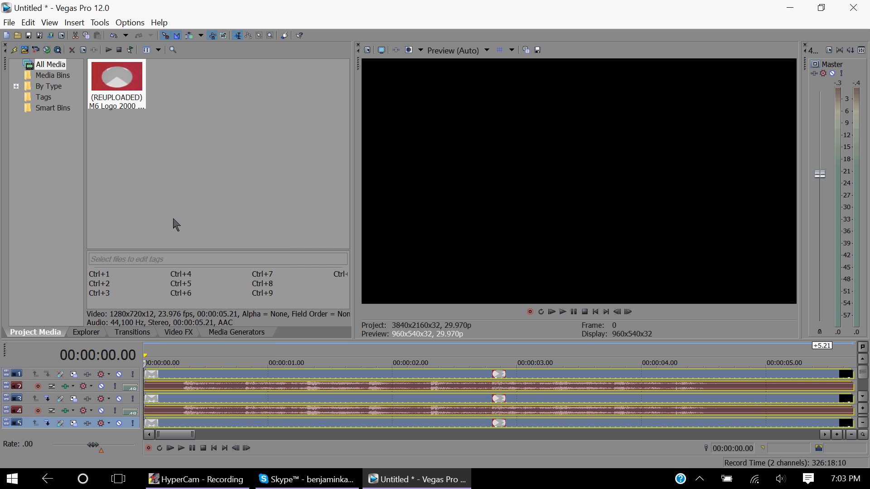
pyautogui.rightClick(128, 376)
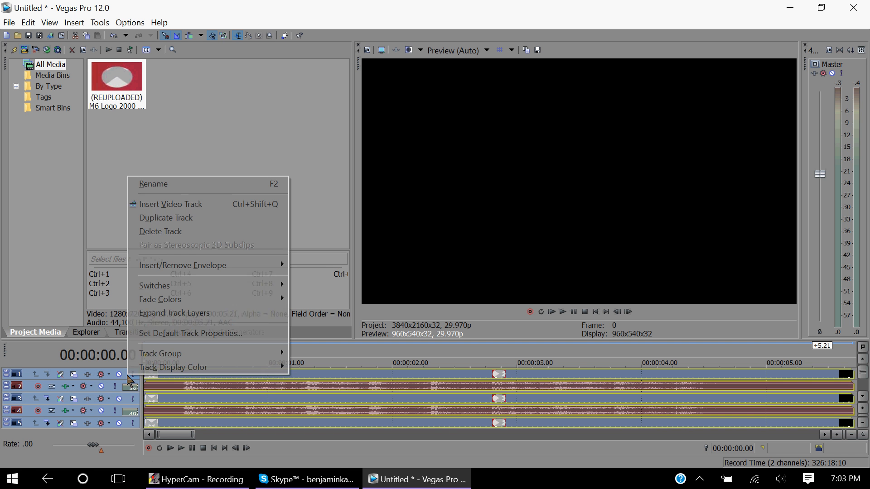
pyautogui.click(171, 219)
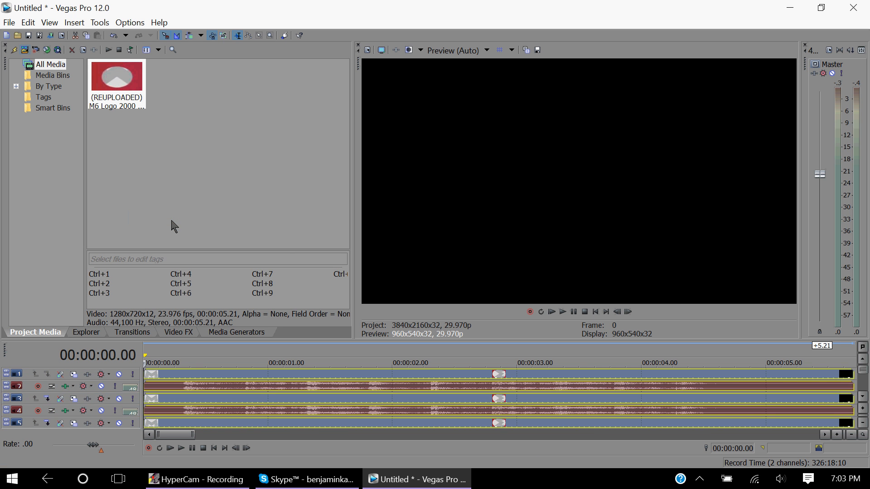
pyautogui.rightClick(127, 372)
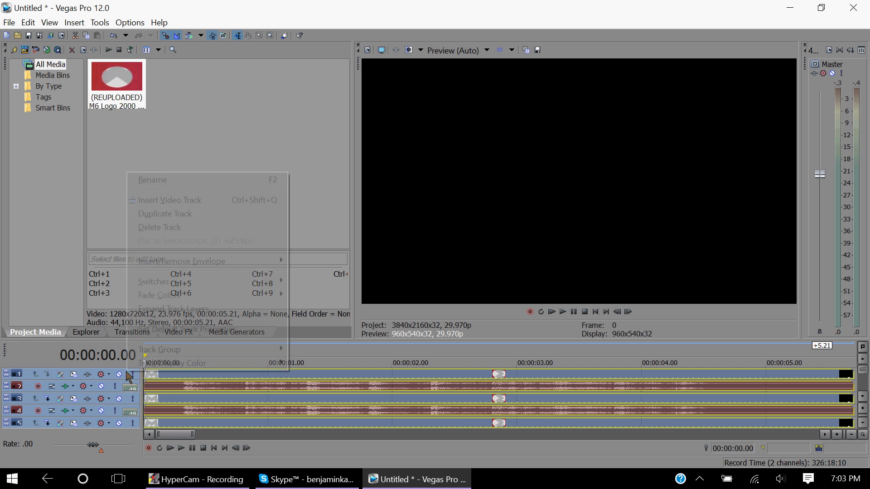
pyautogui.click(161, 218)
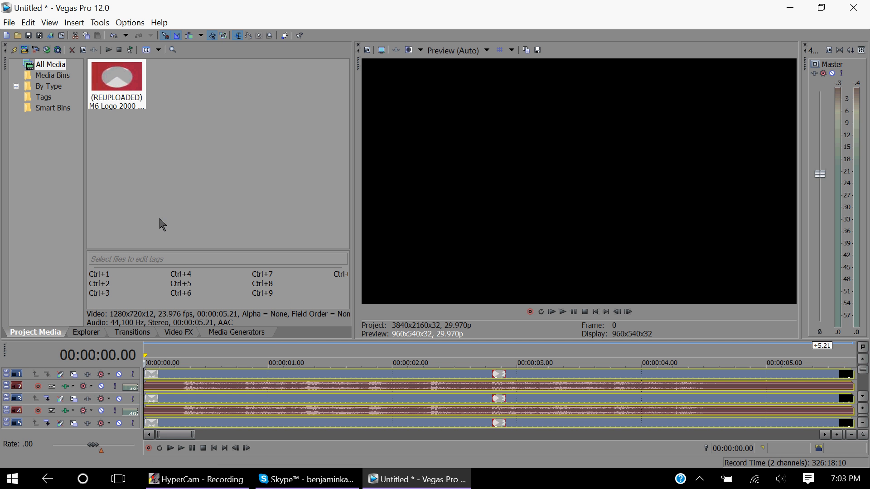
pyautogui.hotkey('ctrl', 'a')
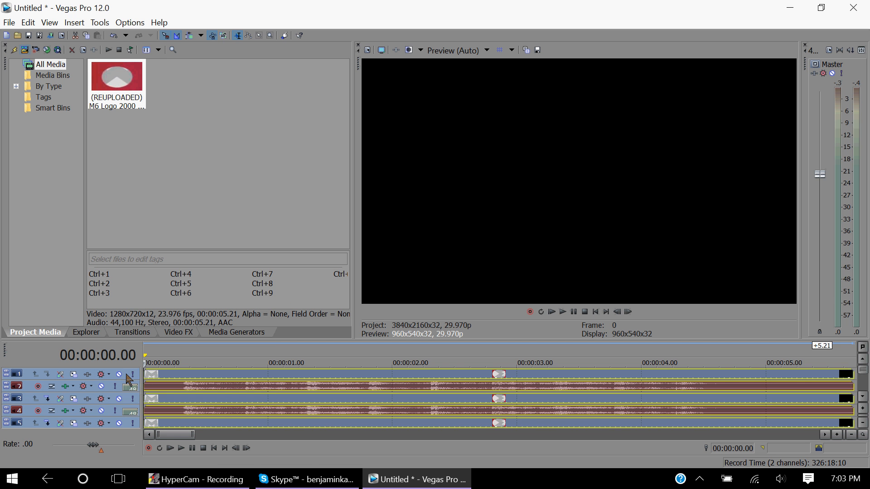
pyautogui.rightClick(128, 374)
pyautogui.click(174, 216)
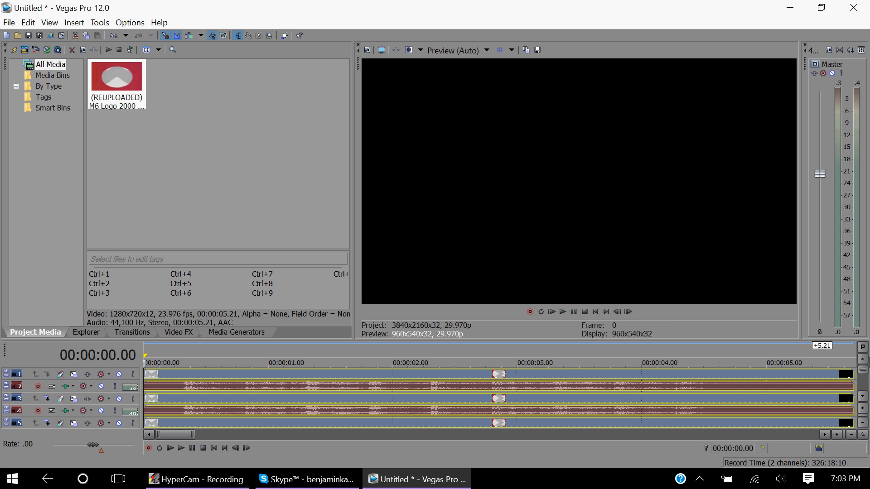
# Shift the second copy's clip 0.04 s later and the third copy's clip 0.08 s later on the timeline.
pyautogui.moveTo(868, 371)
pyautogui.mouseDown()
pyautogui.moveTo(868, 400)
pyautogui.moveTo(867, 361)
pyautogui.mouseUp()
pyautogui.click(149, 402)
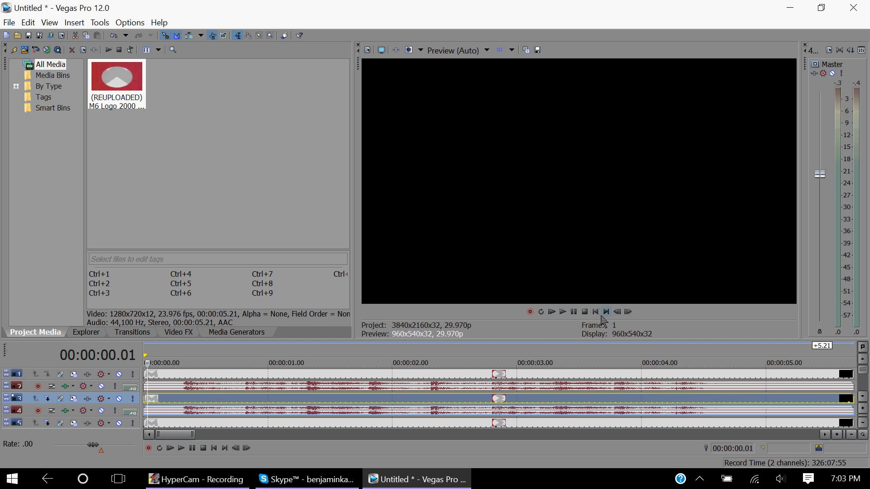
pyautogui.click(596, 314)
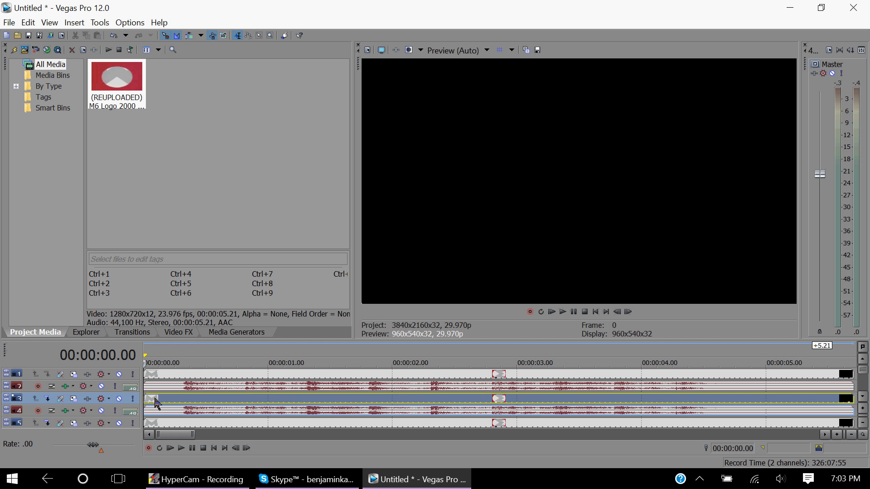
pyautogui.moveTo(156, 403); pyautogui.dragTo(174, 405)
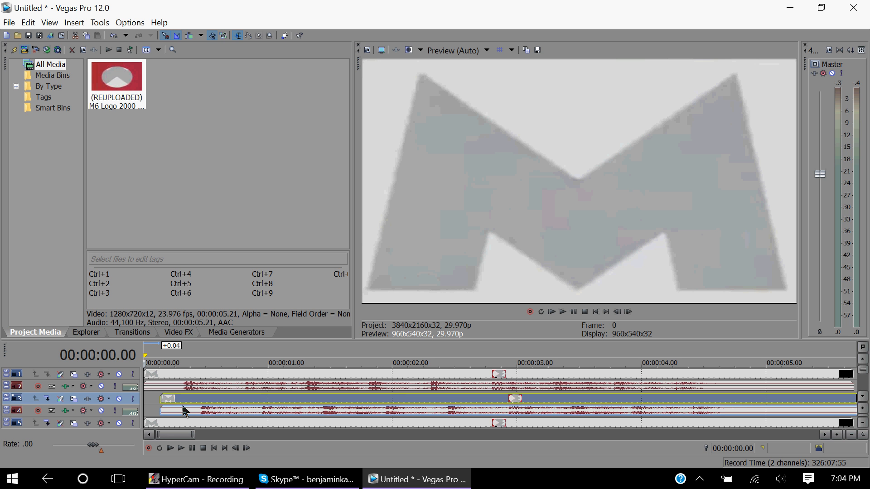
pyautogui.moveTo(159, 423); pyautogui.dragTo(193, 428)
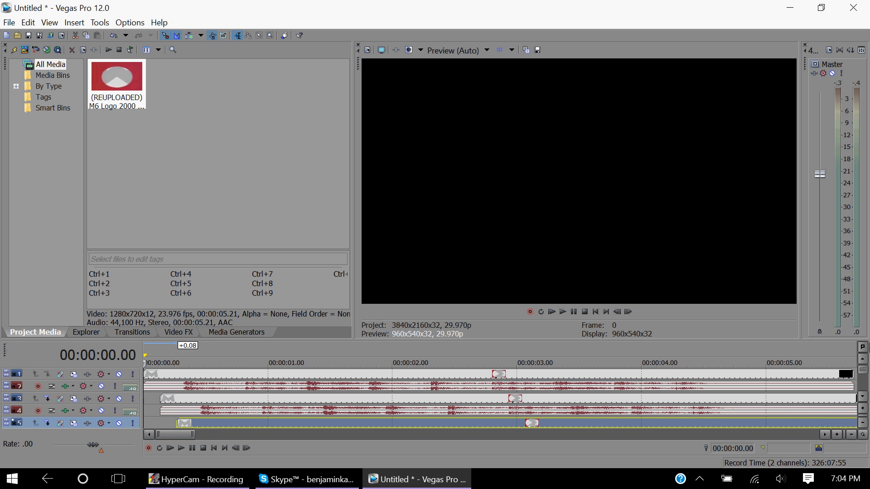
pyautogui.click(863, 397)
pyautogui.click(863, 397)
pyautogui.click(863, 397)
pyautogui.click(863, 397)
pyautogui.click(863, 397)
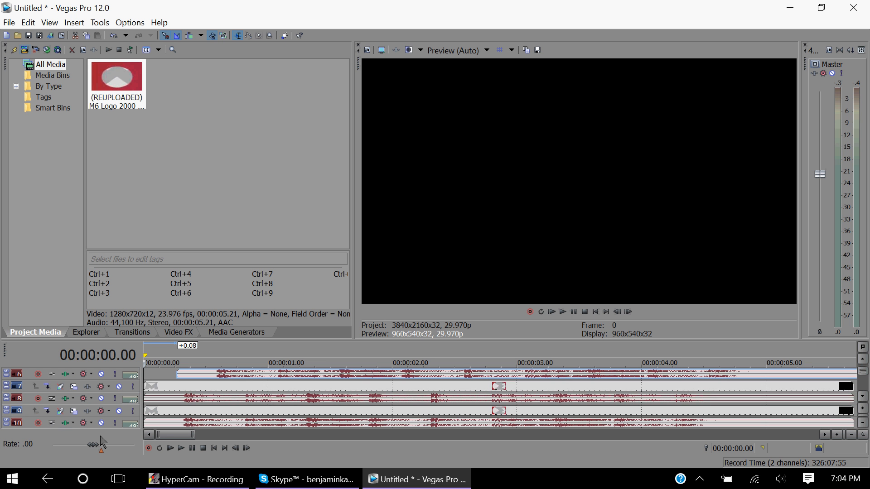
# Shift the next four logo clip copies progressively along the timeline, from about +0.11 s to about +0.23 s.
pyautogui.moveTo(152, 387); pyautogui.dragTo(199, 390)
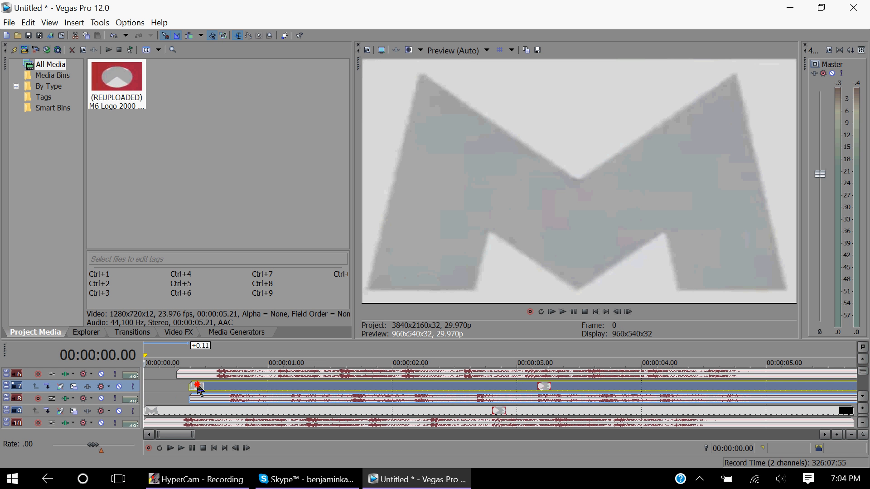
pyautogui.moveTo(156, 410); pyautogui.dragTo(217, 409)
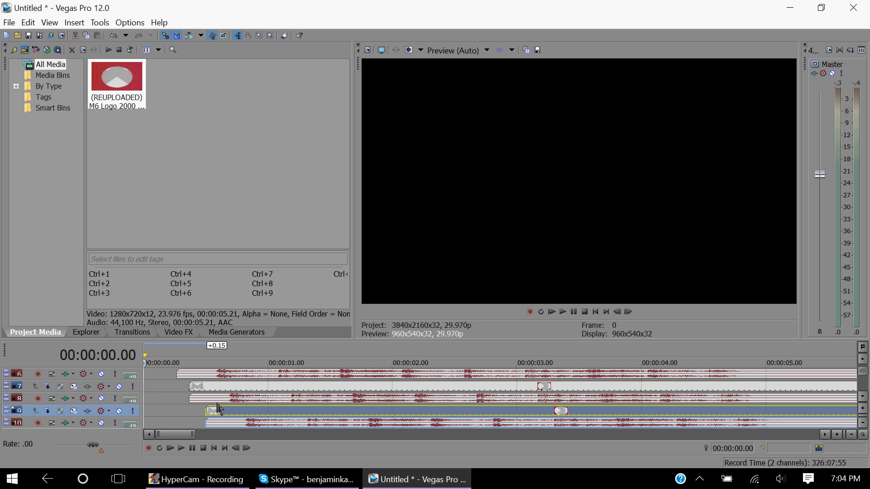
pyautogui.scroll(-4, 276, 379)
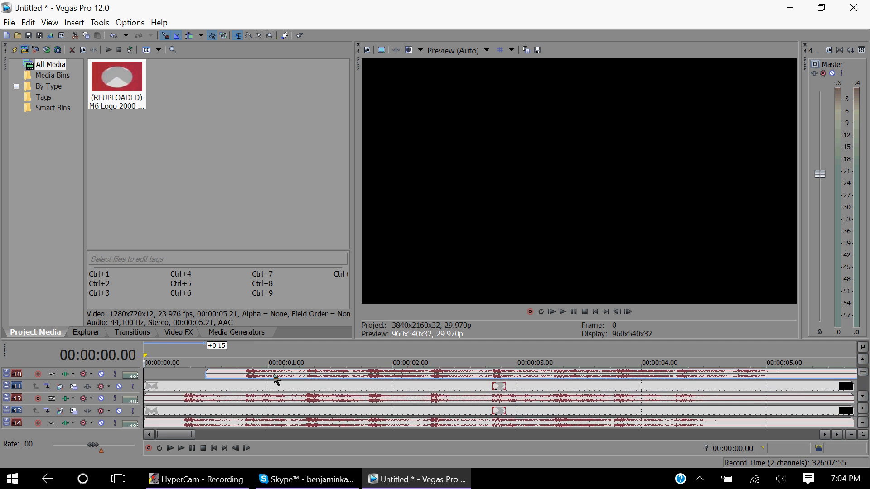
pyautogui.moveTo(163, 387); pyautogui.dragTo(228, 394)
pyautogui.moveTo(157, 414); pyautogui.dragTo(252, 413)
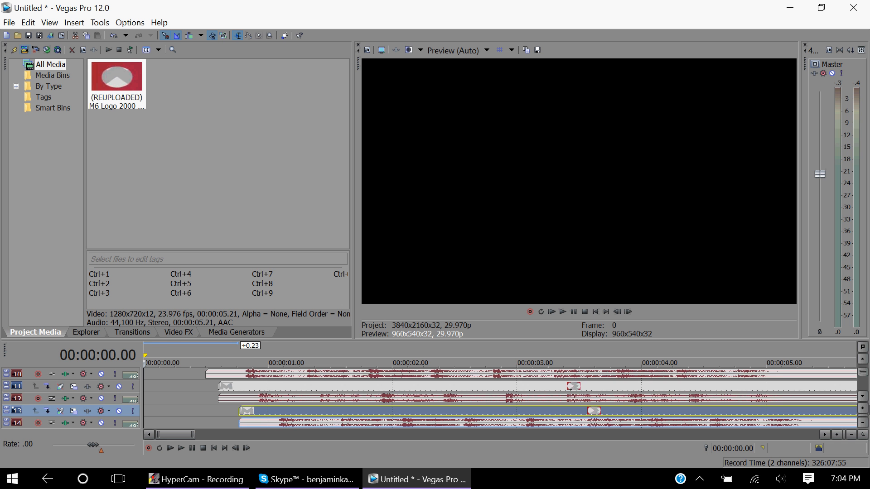
# Shift the following four clip copies further along the timeline, stepping from about +0.29 s to about +1.09 s.
pyautogui.scroll(-4, 863, 404)
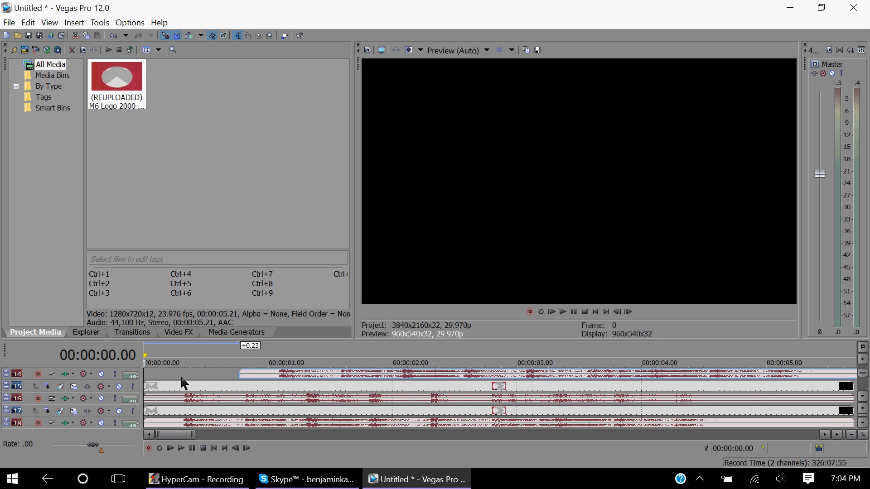
pyautogui.moveTo(159, 388); pyautogui.dragTo(278, 391)
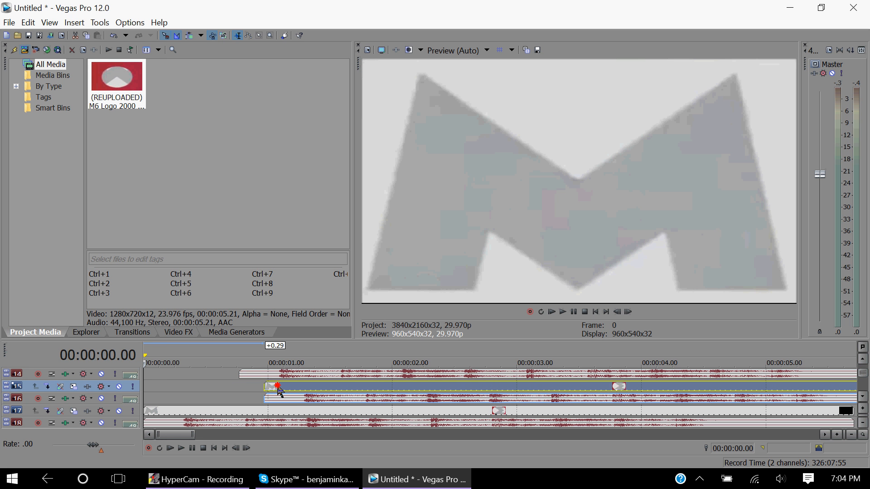
pyautogui.moveTo(156, 410); pyautogui.dragTo(297, 413)
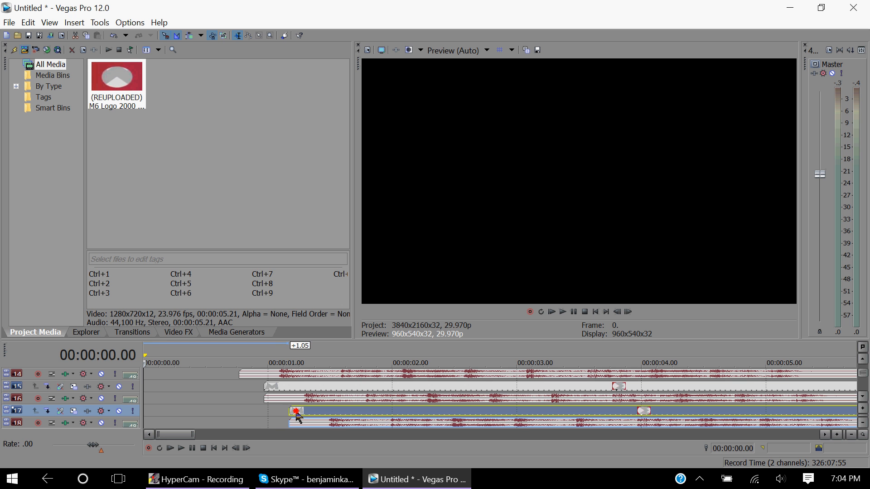
pyautogui.scroll(-4, 864, 402)
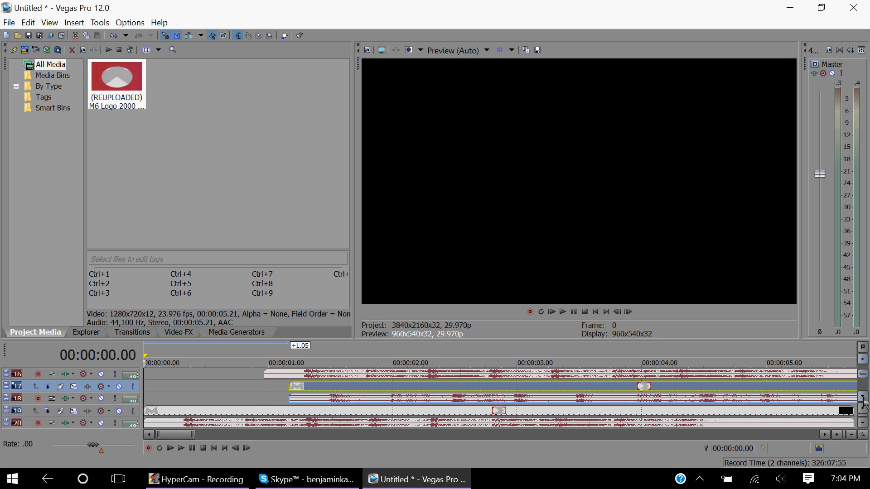
pyautogui.moveTo(167, 390); pyautogui.dragTo(315, 394)
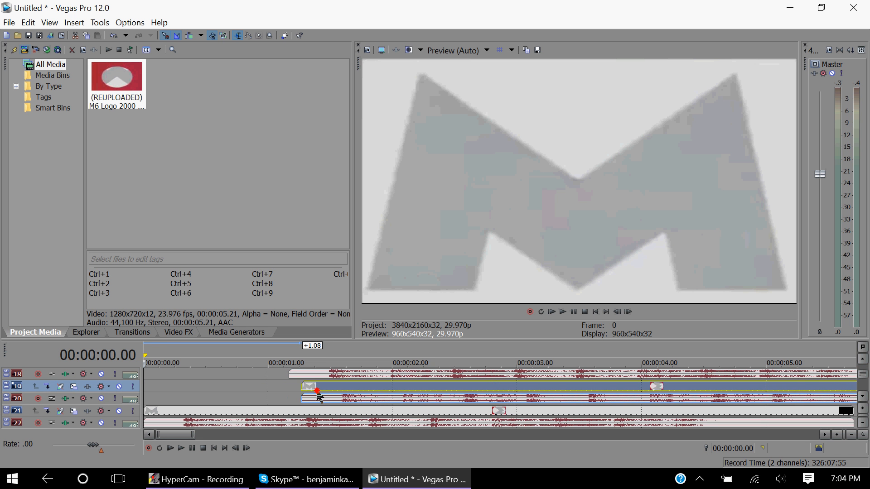
pyautogui.moveTo(154, 417); pyautogui.dragTo(306, 416)
pyautogui.moveTo(312, 416); pyautogui.dragTo(317, 416)
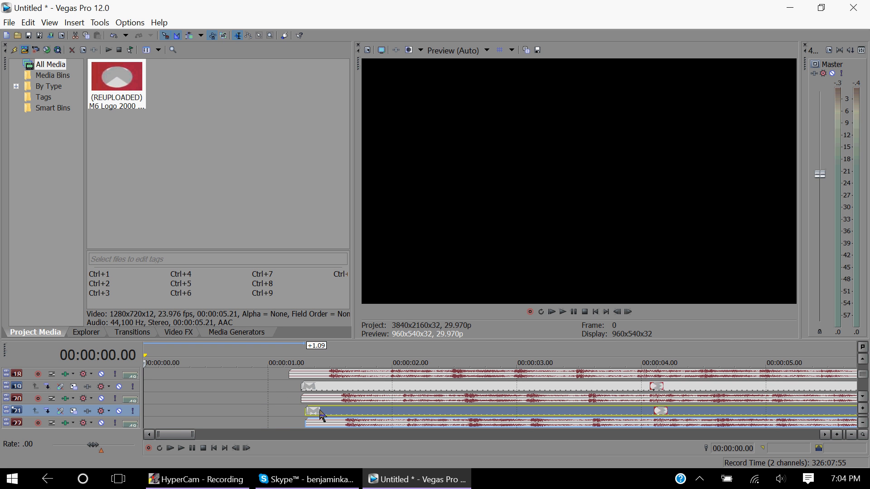
# Shift the next two clip copies along the timeline by about +1.14 s and +1.18 s.
pyautogui.scroll(-3, 852, 399)
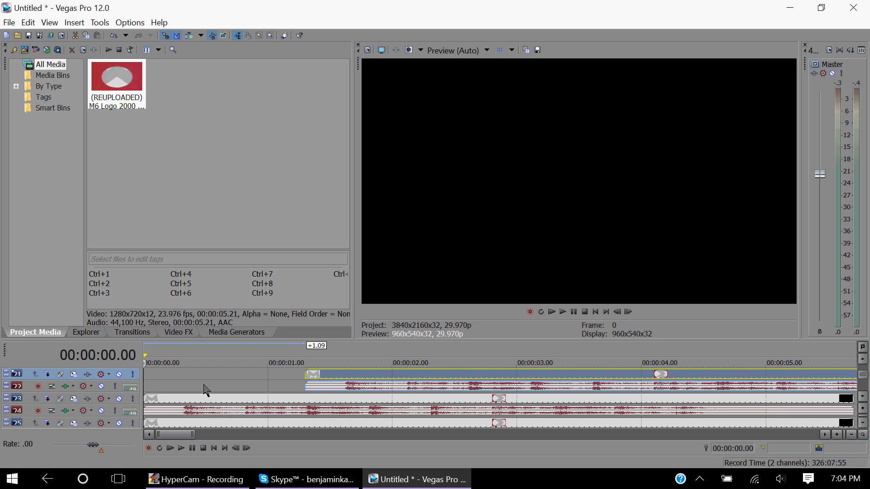
pyautogui.click(156, 400)
pyautogui.moveTo(156, 400); pyautogui.dragTo(339, 402)
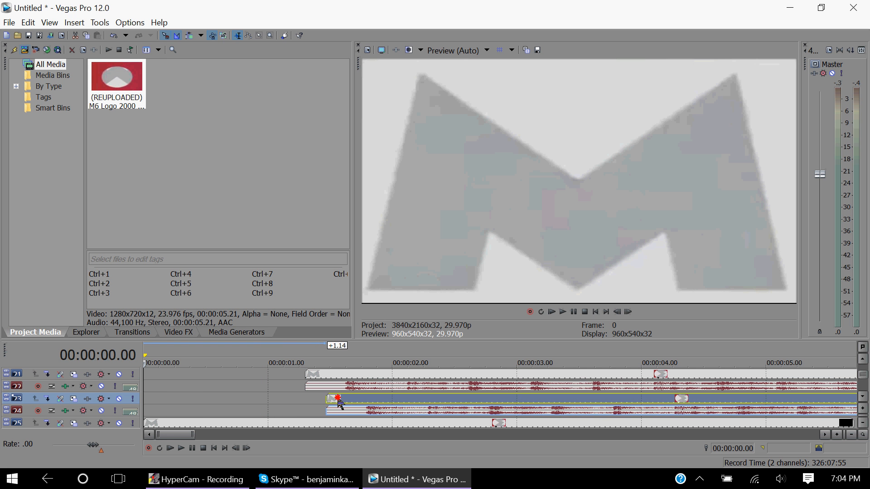
pyautogui.moveTo(152, 424); pyautogui.dragTo(353, 426)
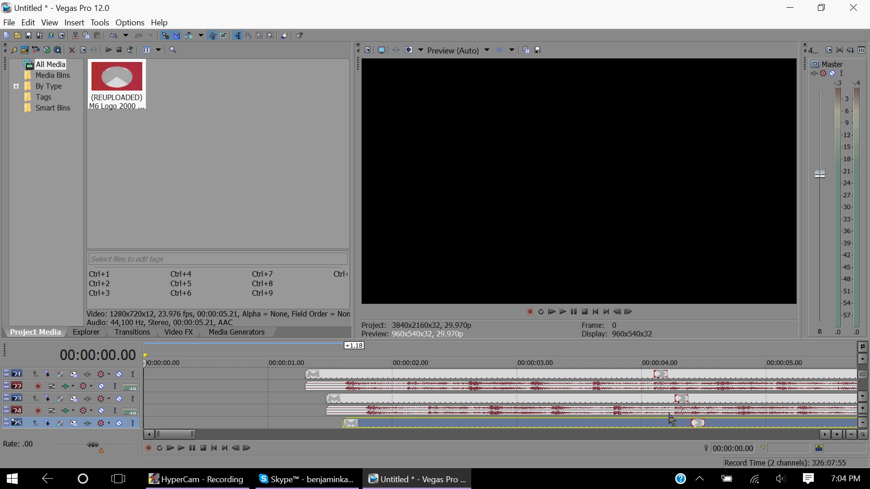
pyautogui.click(863, 397)
pyautogui.click(863, 397)
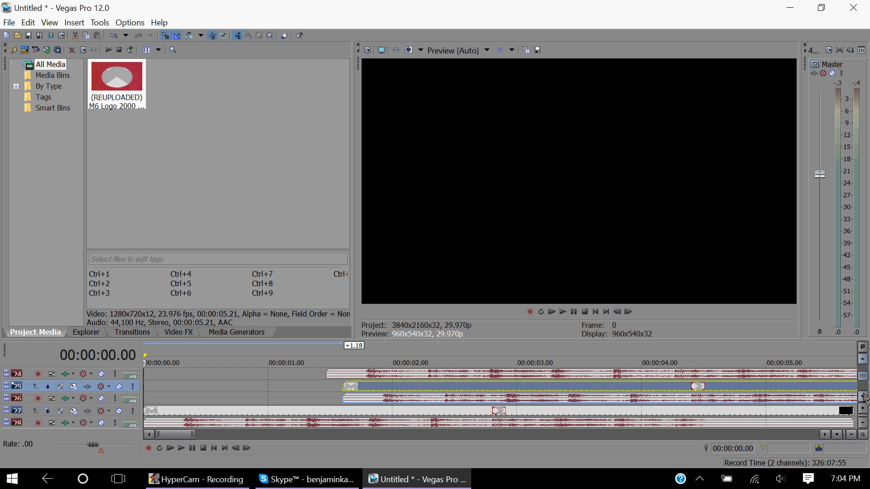
pyautogui.click(863, 397)
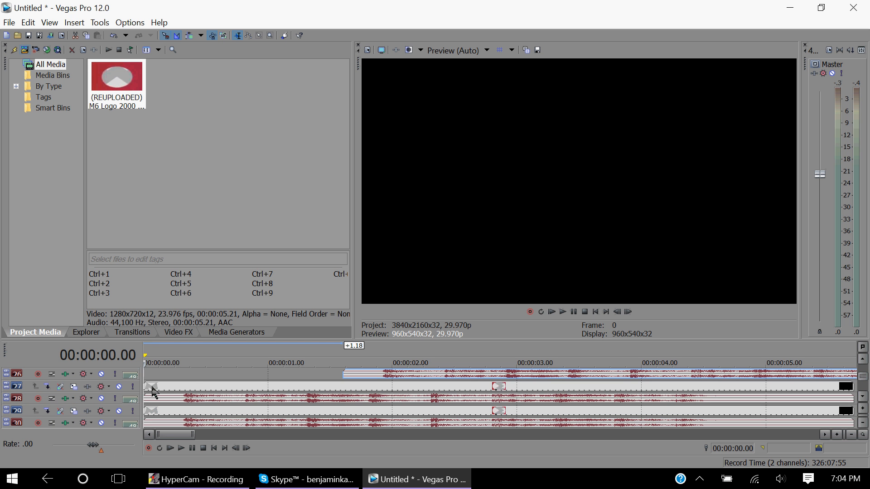
# Stagger four more clip copies along the timeline, from about +1.23 s to about +2.09 s.
pyautogui.moveTo(152, 386); pyautogui.dragTo(372, 388)
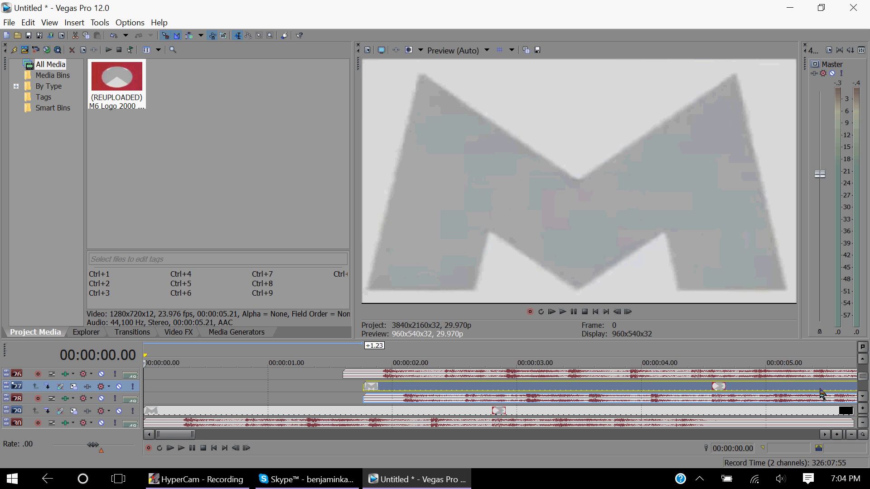
pyautogui.moveTo(154, 411); pyautogui.dragTo(399, 413)
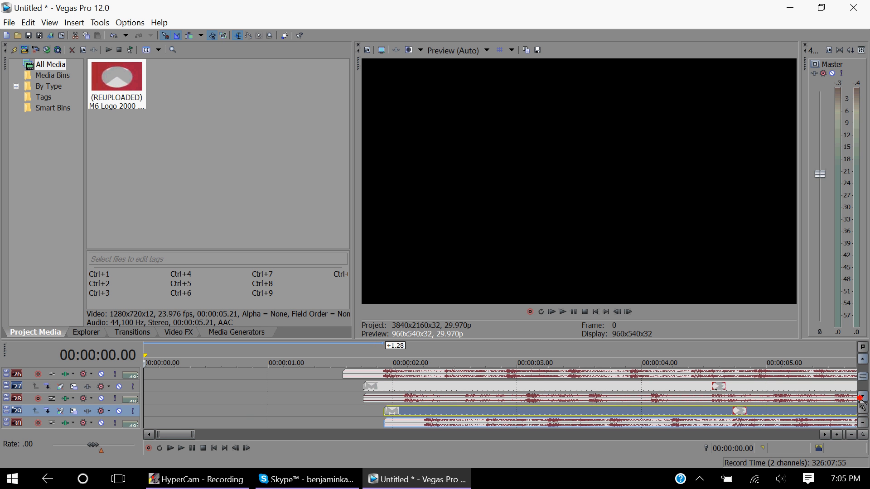
pyautogui.scroll(-4, 861, 401)
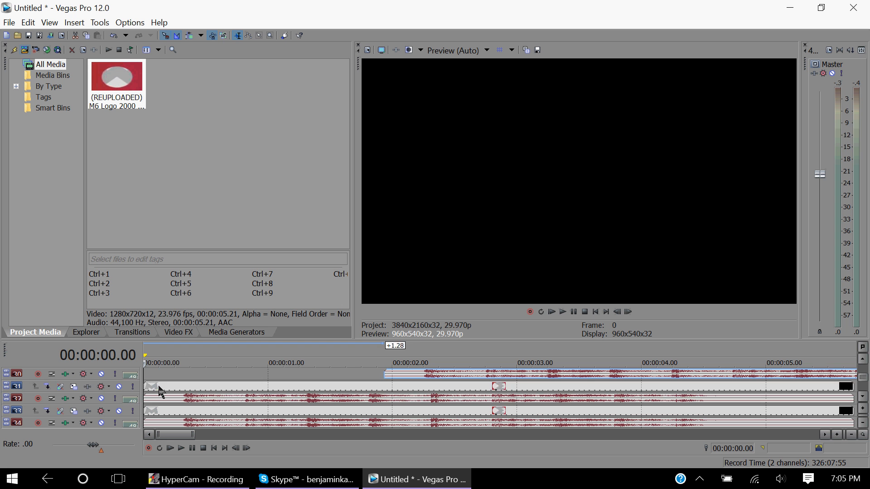
pyautogui.moveTo(159, 391); pyautogui.dragTo(421, 390)
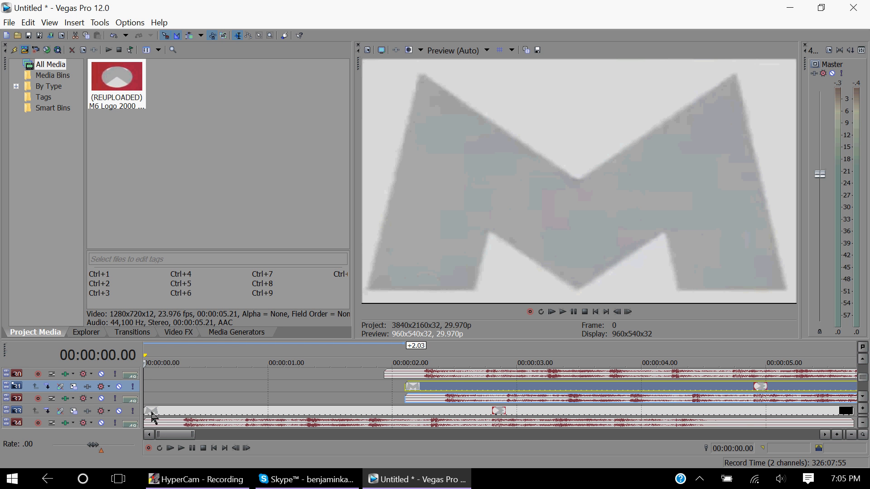
pyautogui.moveTo(154, 416); pyautogui.dragTo(436, 413)
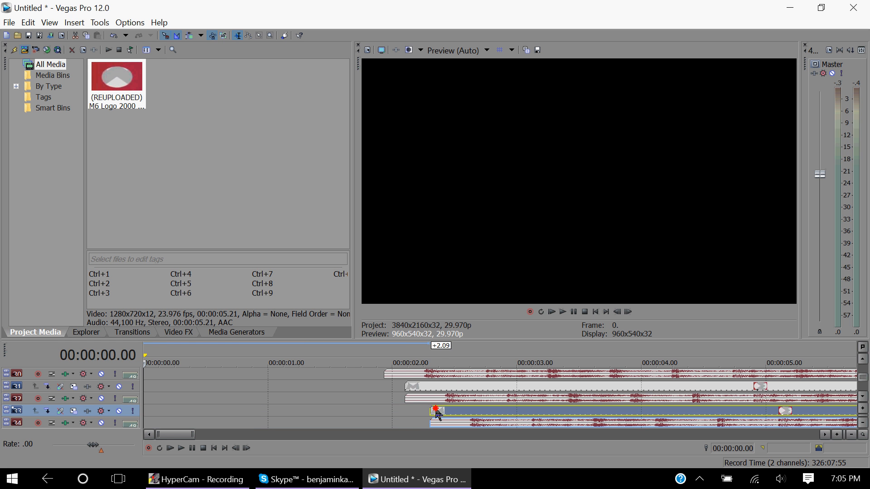
pyautogui.scroll(-4, 333, 393)
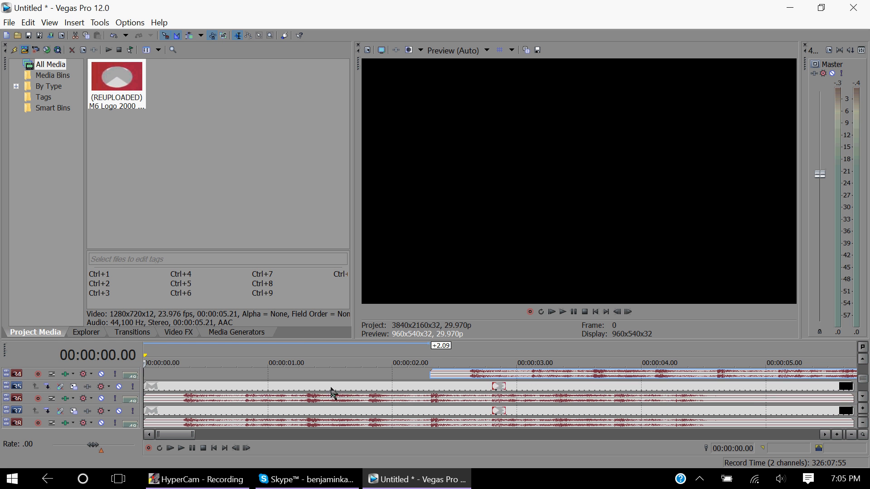
# Stagger the next four clip copies along the timeline, stepping up to about +2.24 s.
pyautogui.moveTo(155, 389); pyautogui.dragTo(453, 393)
pyautogui.moveTo(155, 424); pyautogui.dragTo(468, 415)
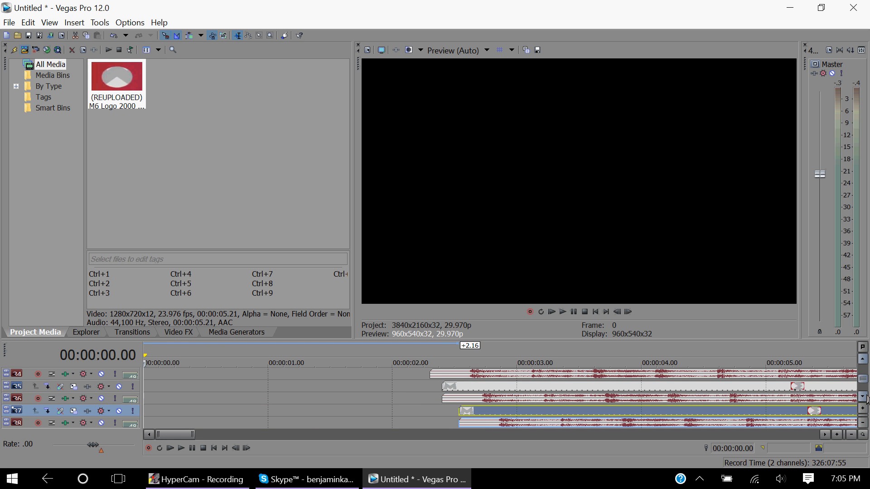
pyautogui.scroll(-4, 522, 408)
pyautogui.moveTo(157, 390); pyautogui.dragTo(488, 395)
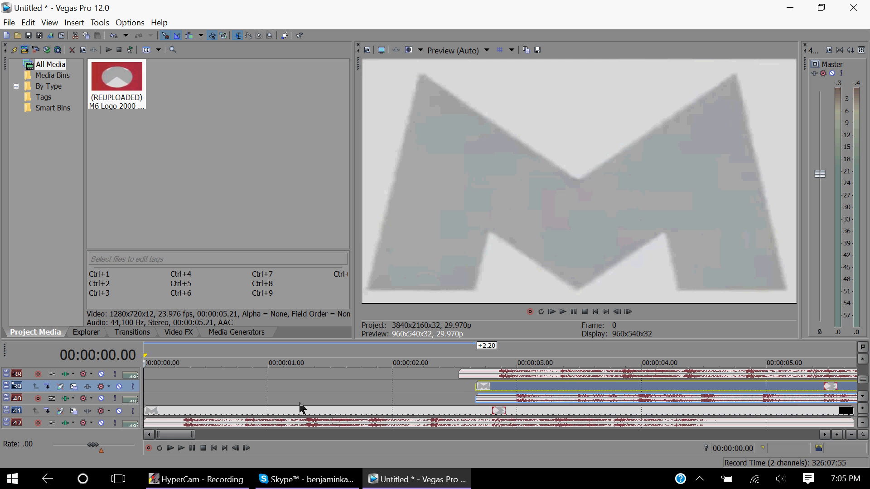
pyautogui.moveTo(156, 411); pyautogui.dragTo(503, 412)
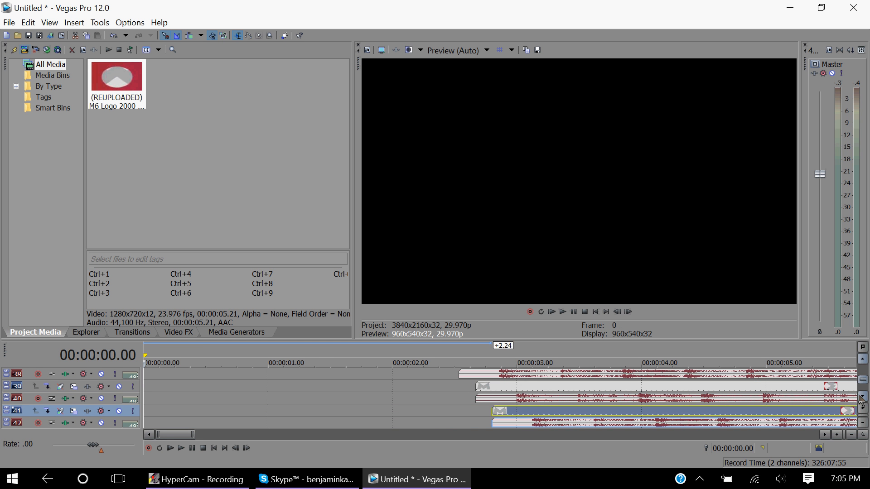
pyautogui.scroll(-4, 404, 401)
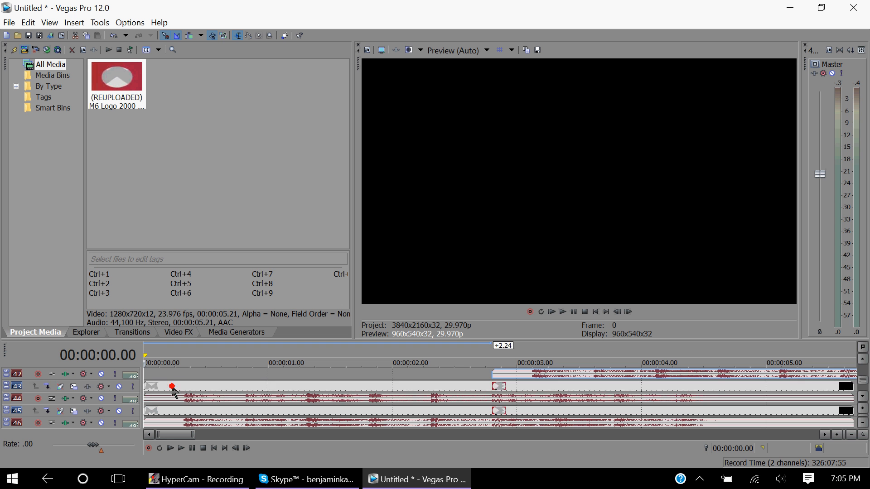
# Stagger four further clip copies along the timeline, from about +2.26 s to about +3.07 s.
pyautogui.moveTo(176, 389); pyautogui.dragTo(532, 394)
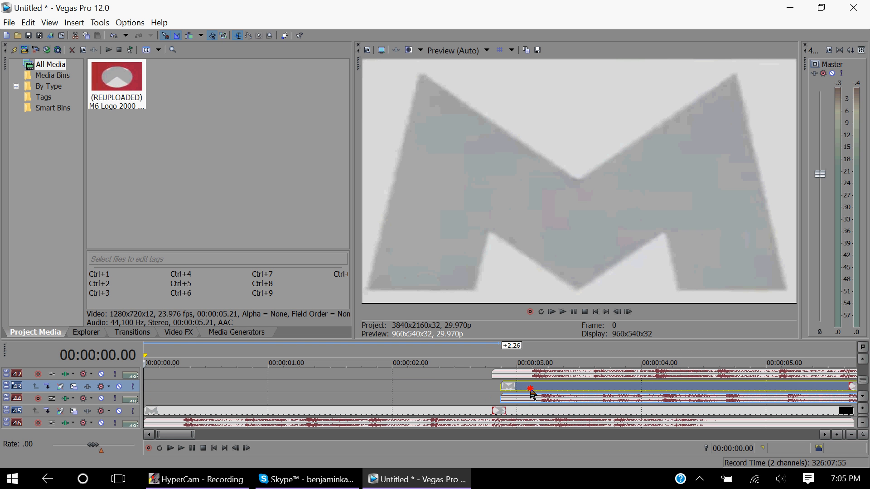
pyautogui.moveTo(144, 411); pyautogui.dragTo(523, 411)
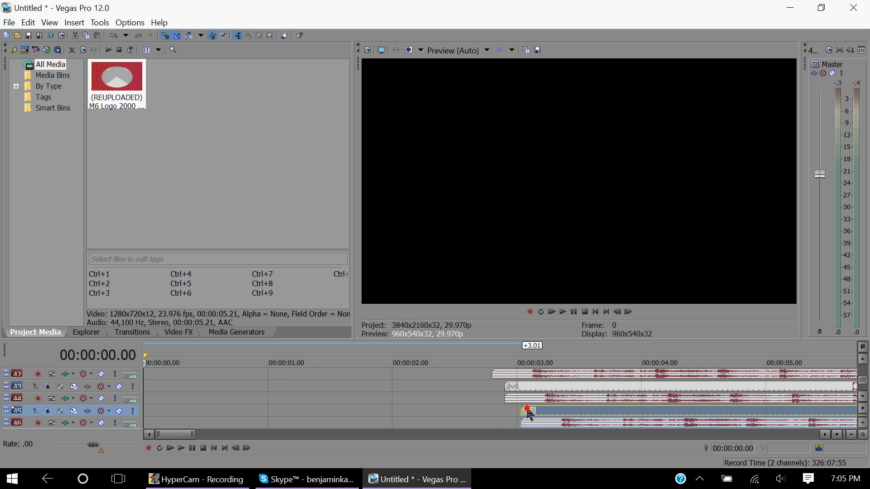
pyautogui.click(864, 398)
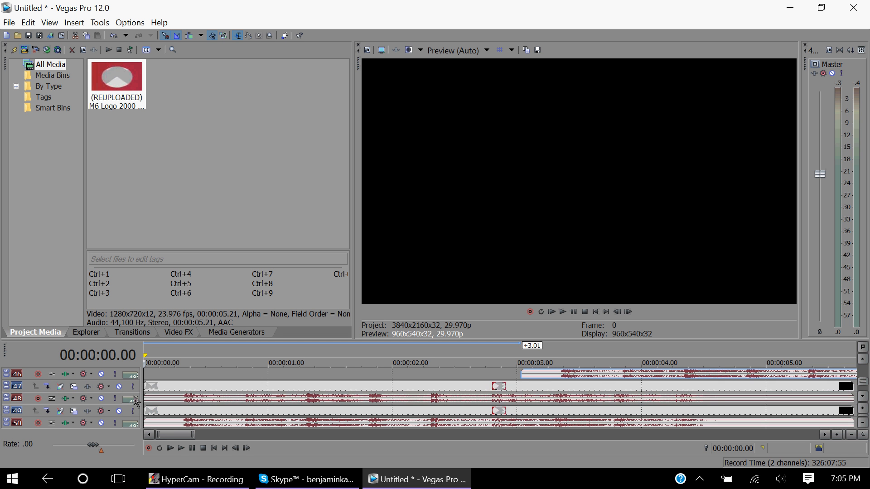
pyautogui.click(154, 386)
pyautogui.moveTo(157, 390); pyautogui.dragTo(541, 394)
pyautogui.moveTo(190, 412); pyautogui.dragTo(557, 416)
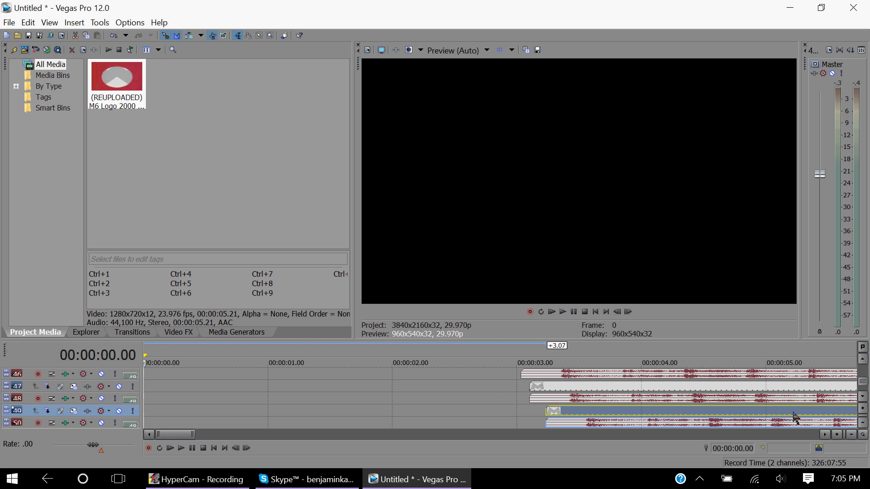
pyautogui.click(863, 397)
pyautogui.click(862, 397)
pyautogui.click(862, 397)
pyautogui.click(863, 397)
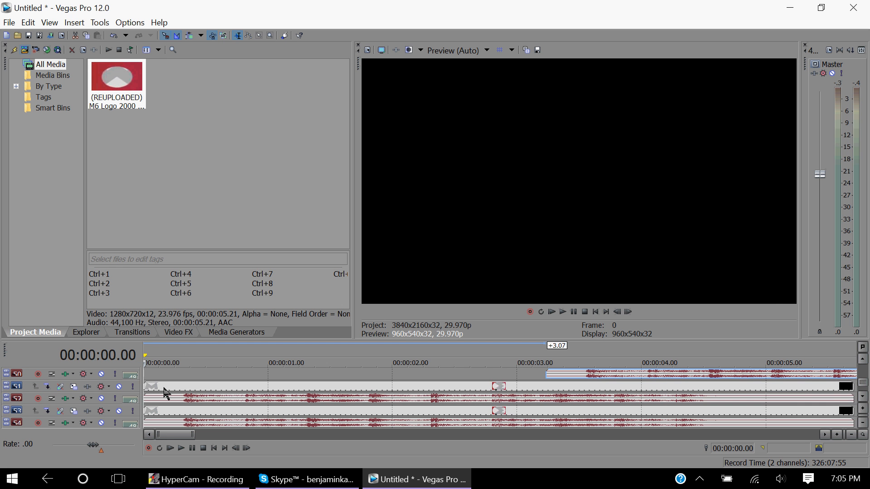
# Stagger the remaining clip copies along the timeline, from about +3.12 s to about +3.26 s.
pyautogui.moveTo(147, 390); pyautogui.dragTo(572, 390)
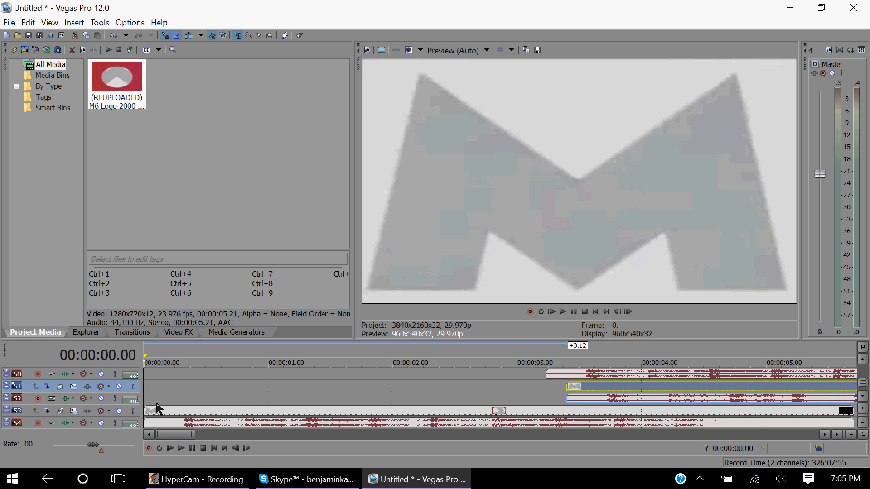
pyautogui.moveTo(153, 412); pyautogui.dragTo(602, 416)
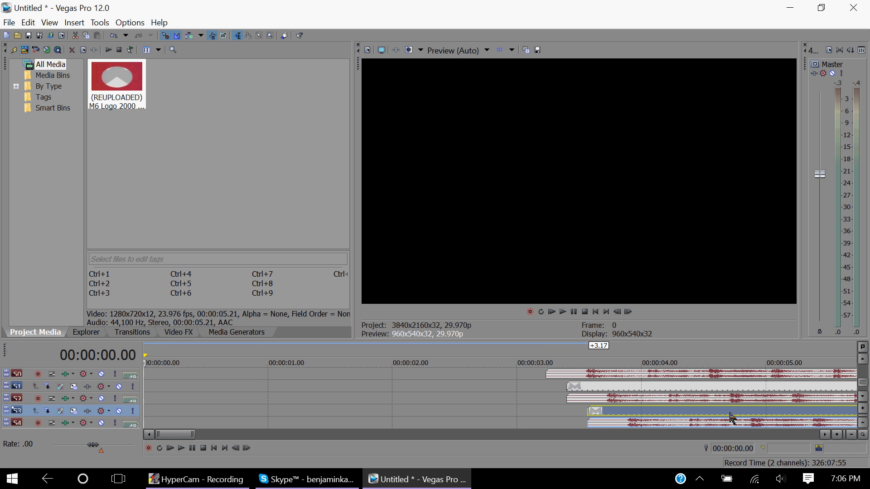
pyautogui.click(864, 399)
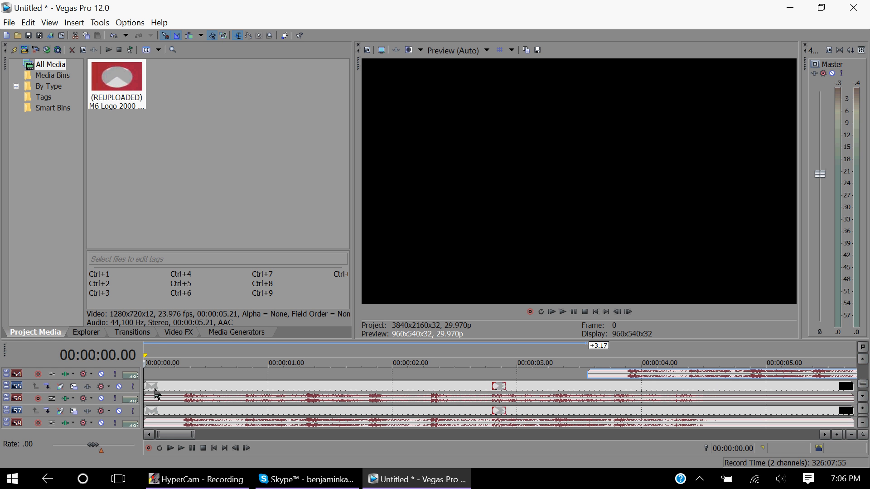
pyautogui.moveTo(156, 394); pyautogui.dragTo(617, 392)
pyautogui.click(159, 412)
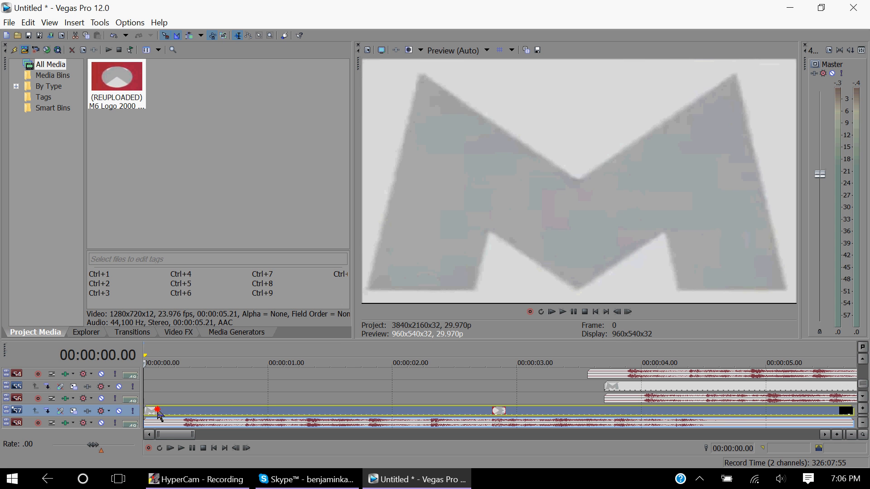
pyautogui.moveTo(158, 411); pyautogui.dragTo(636, 413)
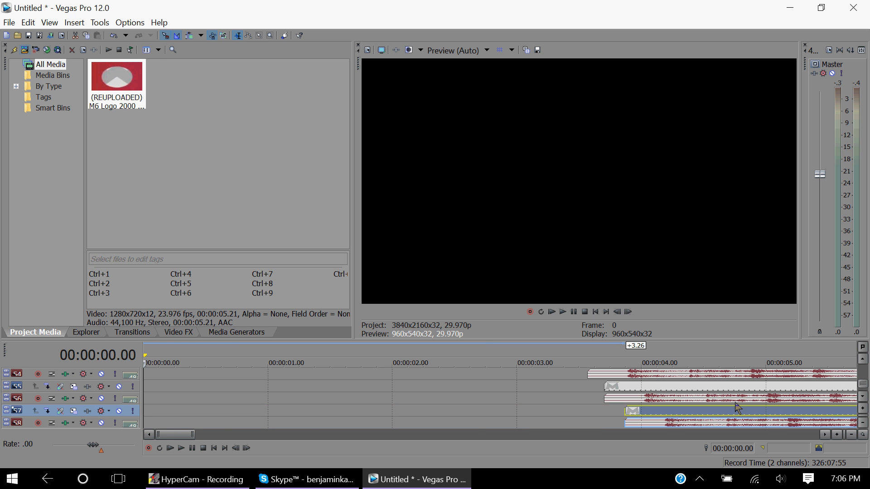
# Stagger the last three clip copies along the timeline to about +4.00 s, +4.03 s and +4.29 s.
pyautogui.click(863, 397)
pyautogui.click(863, 397)
pyautogui.click(863, 397)
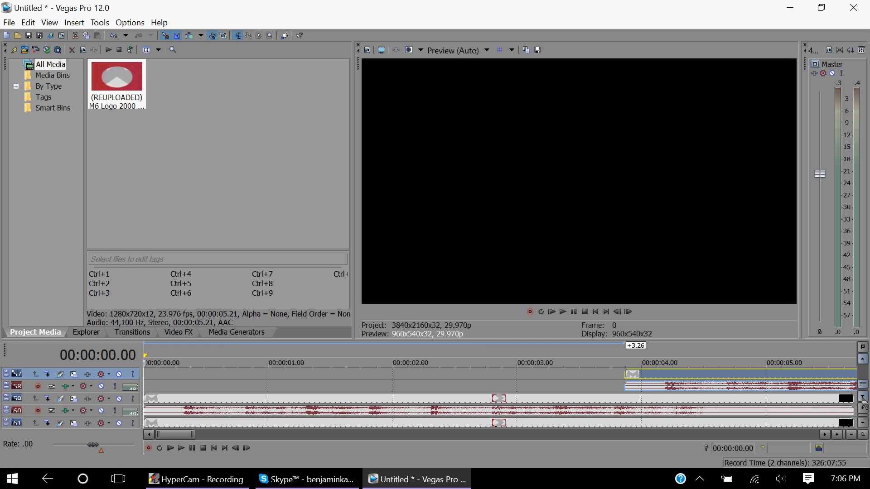
pyautogui.click(863, 397)
pyautogui.moveTo(159, 390); pyautogui.dragTo(865, 400)
pyautogui.click(864, 398)
pyautogui.click(863, 397)
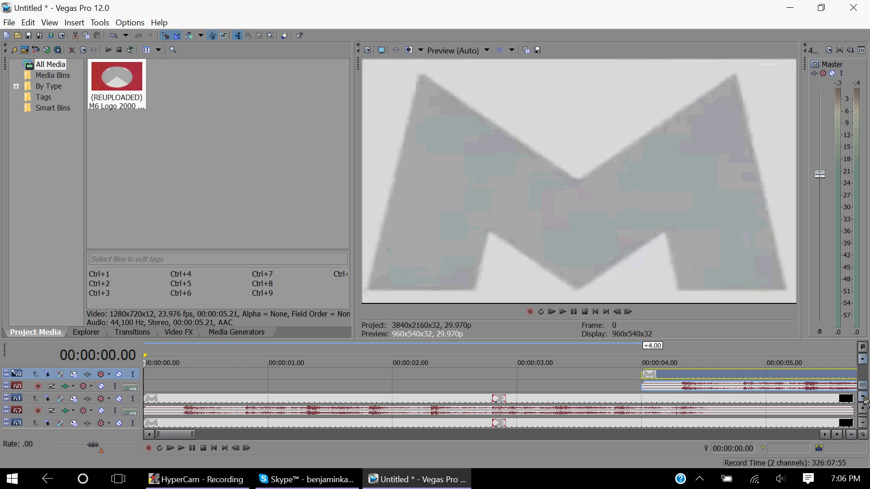
pyautogui.click(864, 398)
pyautogui.moveTo(154, 389); pyautogui.dragTo(663, 393)
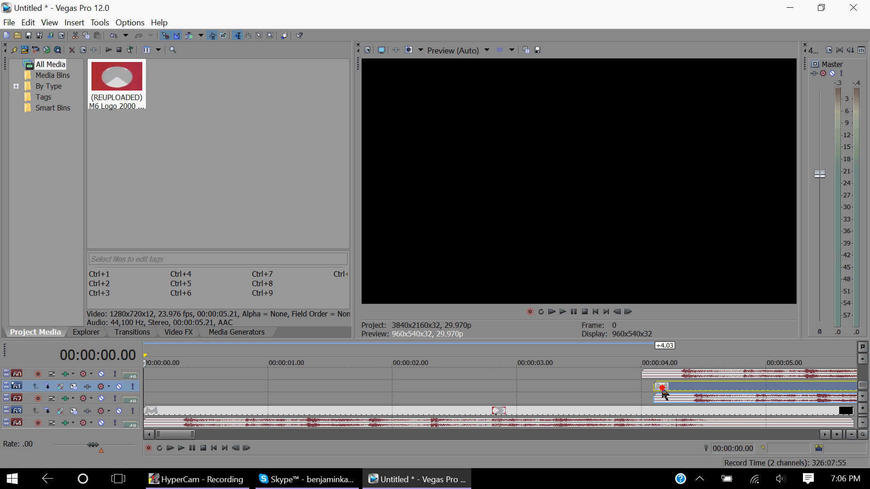
pyautogui.click(863, 397)
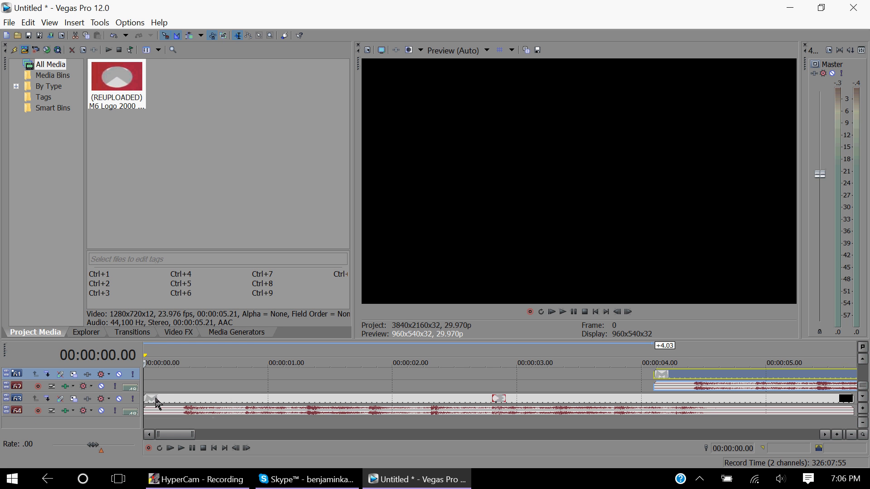
pyautogui.moveTo(156, 402); pyautogui.dragTo(774, 407)
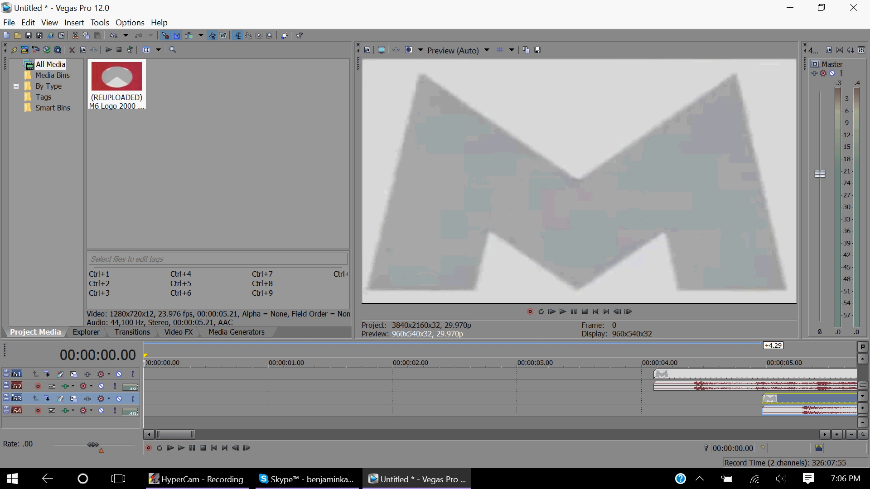
# Save the project as Night of the Living M6 in Documents.
pyautogui.click(40, 36)
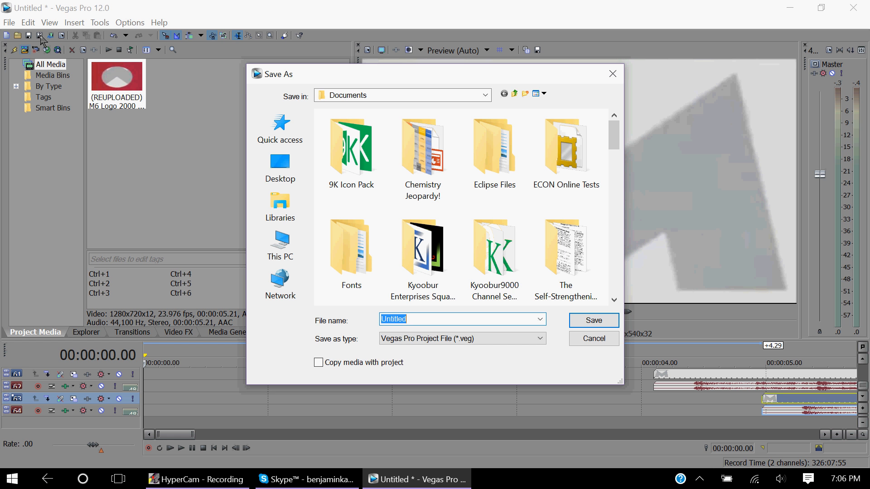
pyautogui.write('Night of')
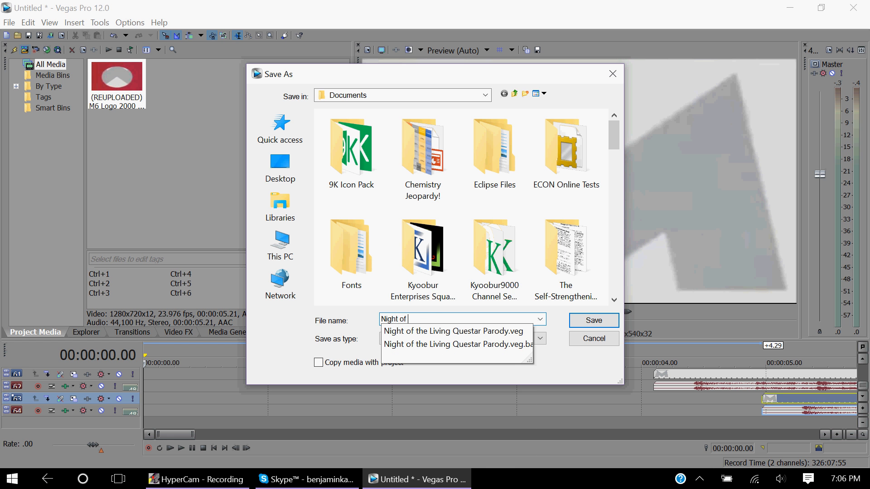
pyautogui.write(' the Living m')
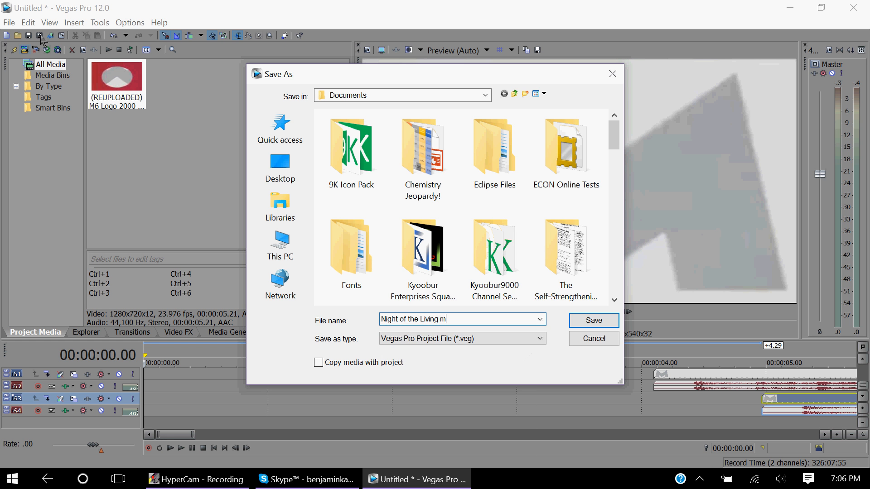
pyautogui.write('6')
pyautogui.press('BackSpace')
pyautogui.press('BackSpace')
pyautogui.write('M')
pyautogui.press('Return')
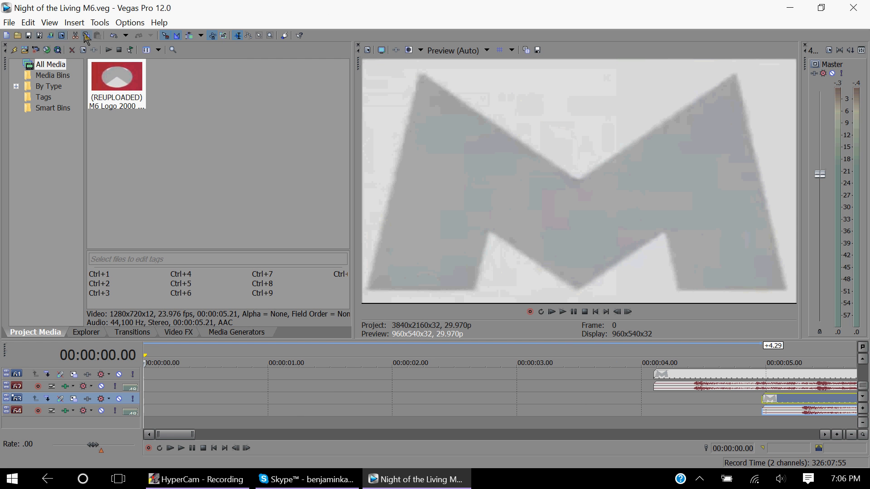
# Preview the project playback, then lower the master output fader.
pyautogui.click(562, 313)
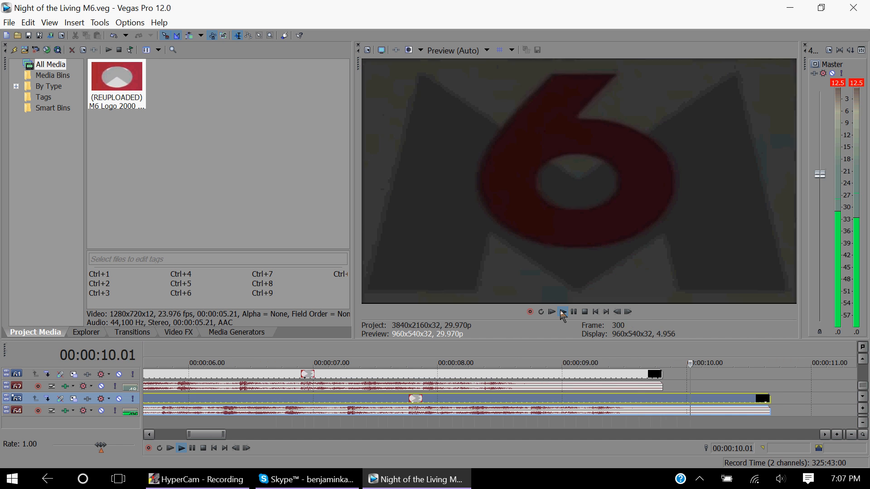
pyautogui.click(589, 317)
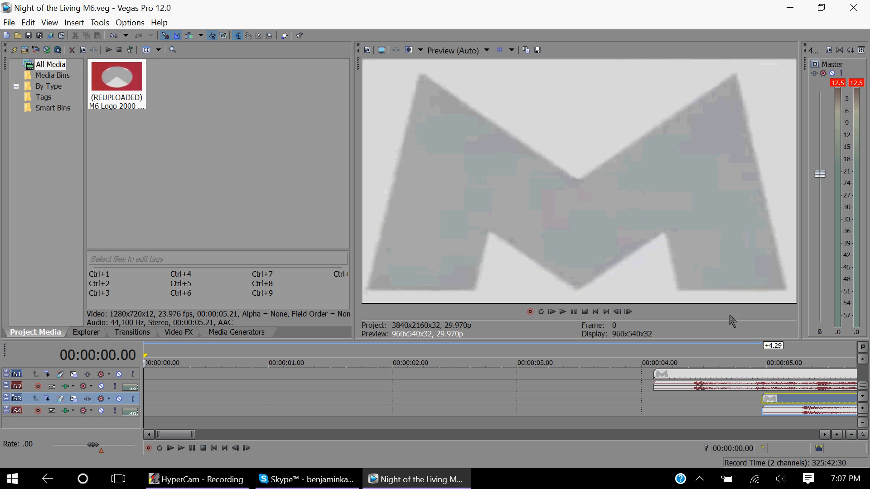
pyautogui.click(820, 176)
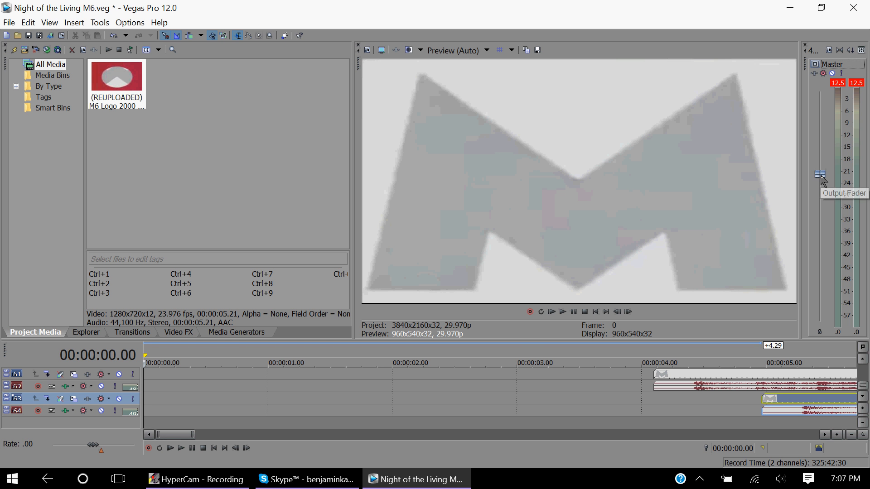
pyautogui.scroll(-1, 821, 175)
pyautogui.scroll(-3, 824, 181)
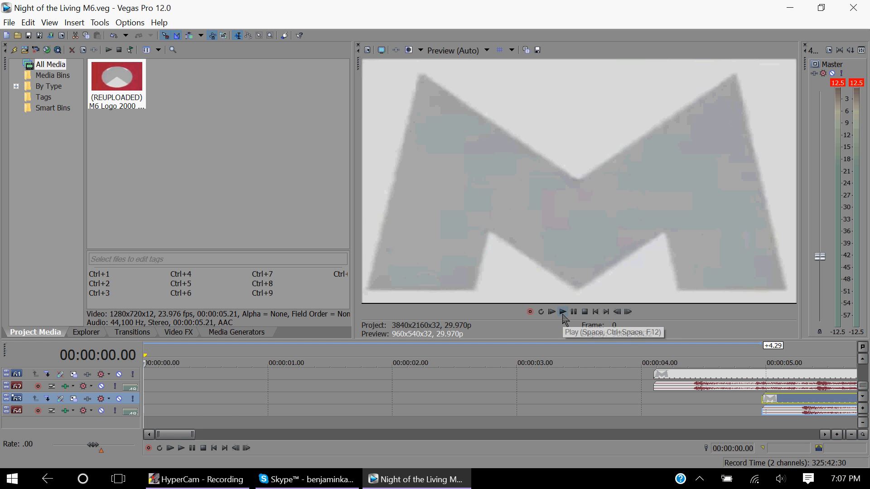
# Play back the project preview again and stop it.
pyautogui.click(564, 316)
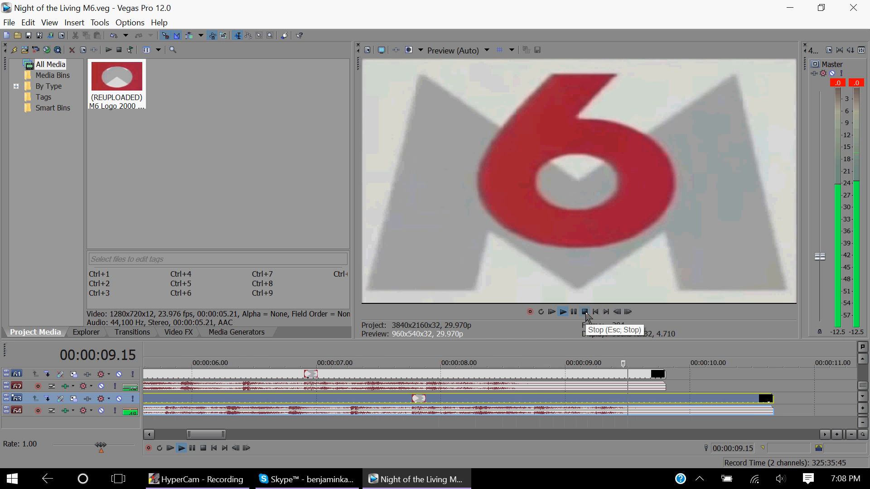
pyautogui.click(585, 312)
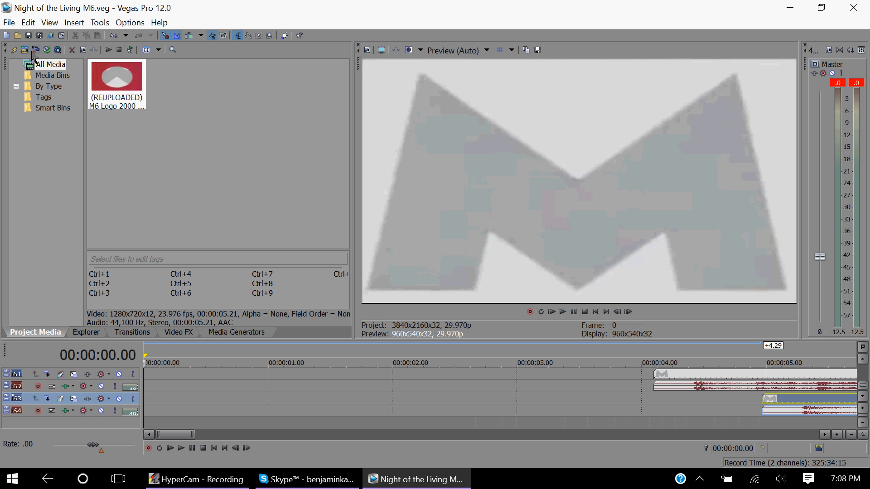
# Import the Skuare Transition.avi file into the project media.
pyautogui.moveTo(864, 386); pyautogui.dragTo(863, 358)
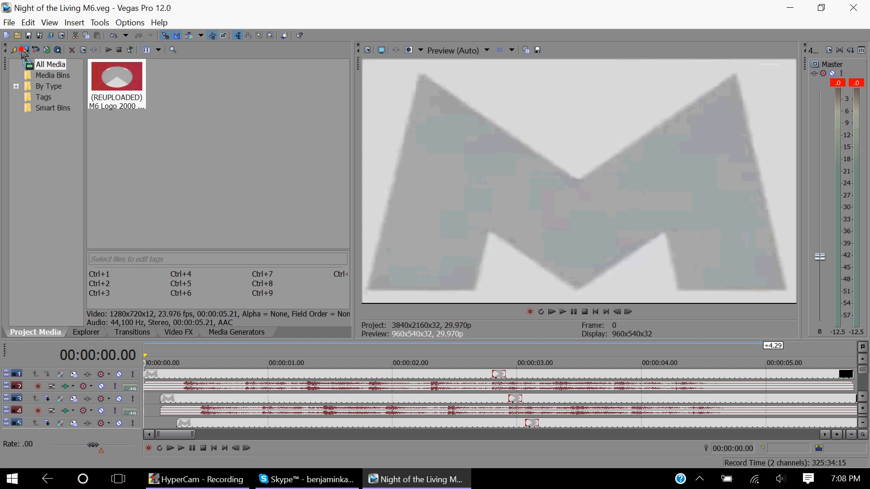
pyautogui.click(22, 52)
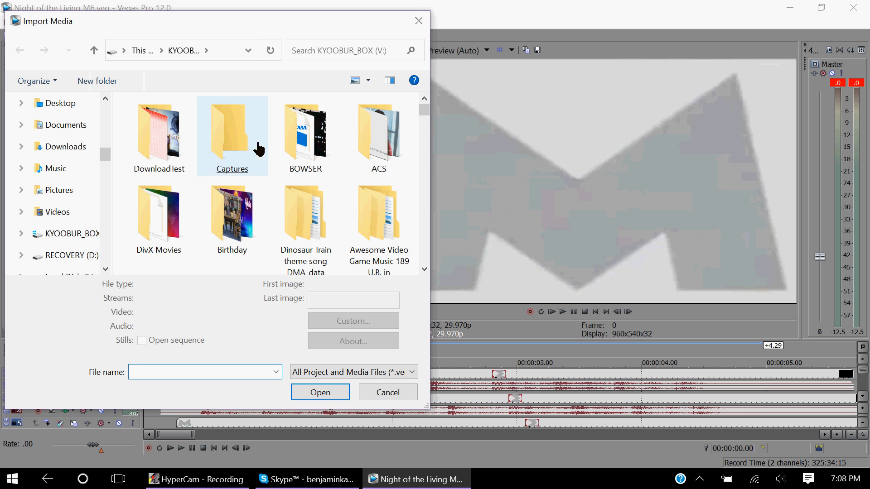
pyautogui.write('sku')
pyautogui.press('Down')
pyautogui.press('Down')
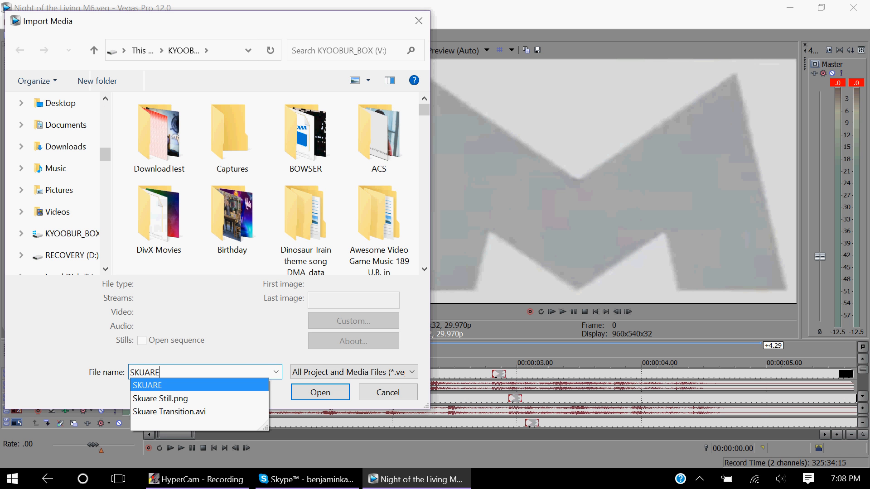
pyautogui.press('Down')
pyautogui.press('Return')
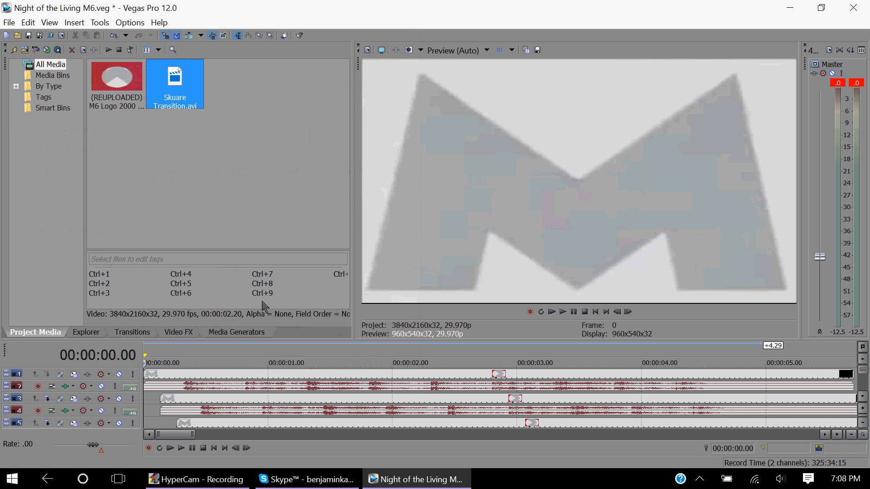
# Place Skuare Transition.avi on a new top track at the timeline start and set its alpha channel to Straight (unmatted).
pyautogui.moveTo(193, 85); pyautogui.dragTo(150, 355)
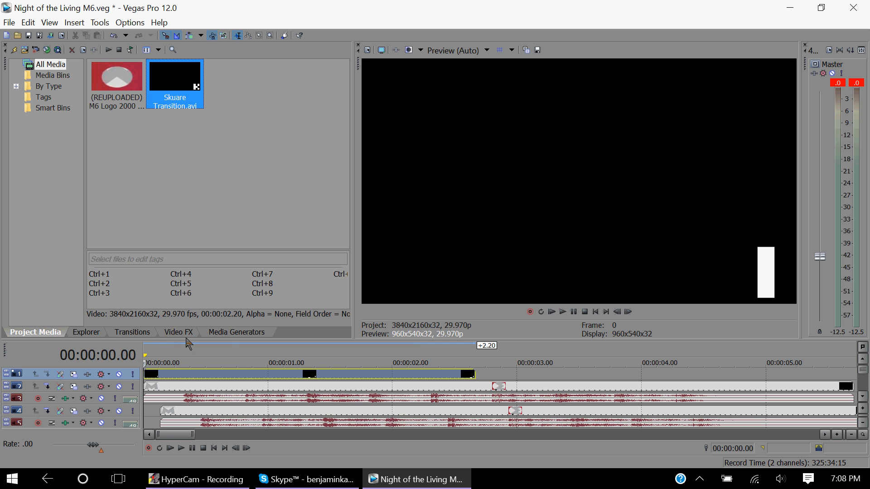
pyautogui.rightClick(196, 83)
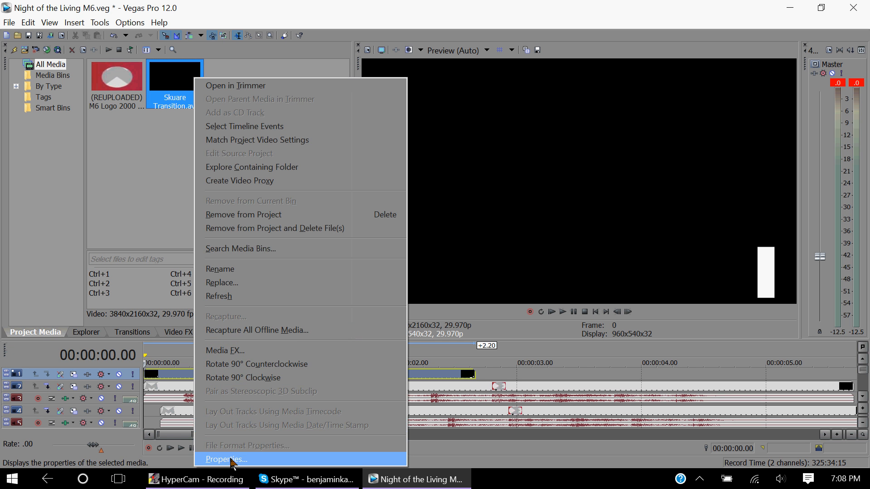
pyautogui.click(229, 460)
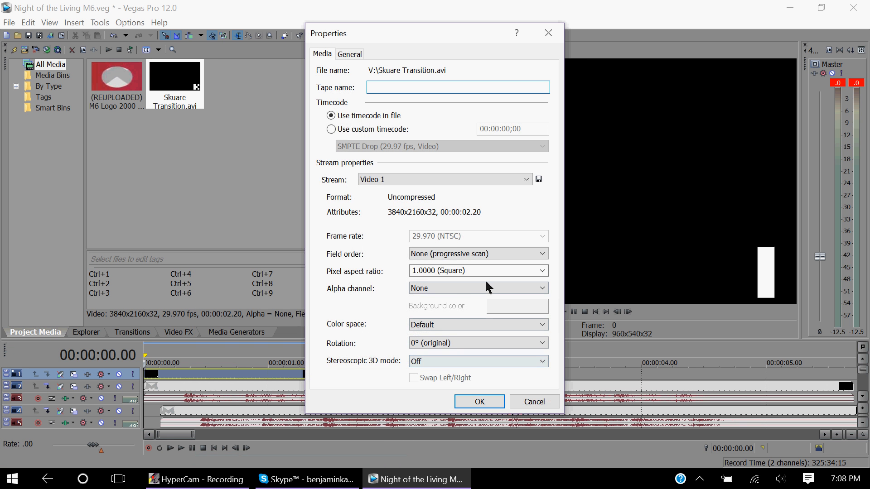
pyautogui.click(481, 286)
pyautogui.click(491, 316)
pyautogui.click(471, 398)
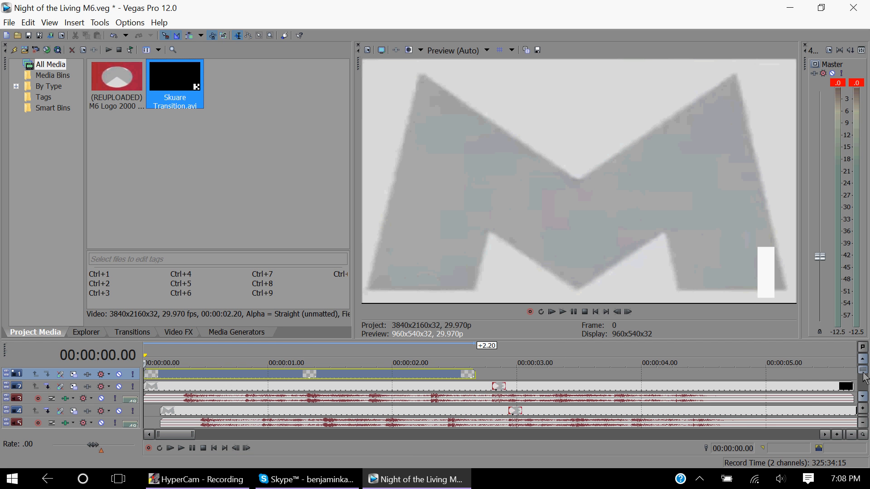
# Set the top track's compositing mode to Difference.
pyautogui.doubleClick(862, 371)
pyautogui.click(110, 384)
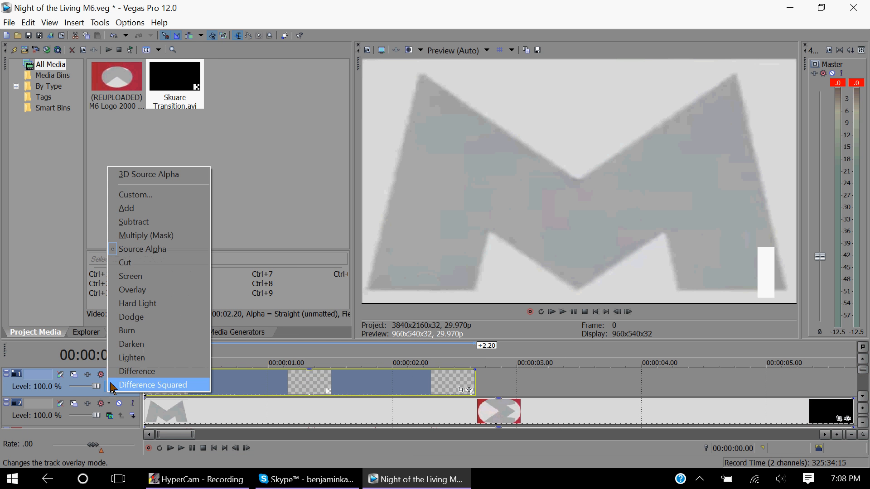
pyautogui.click(121, 372)
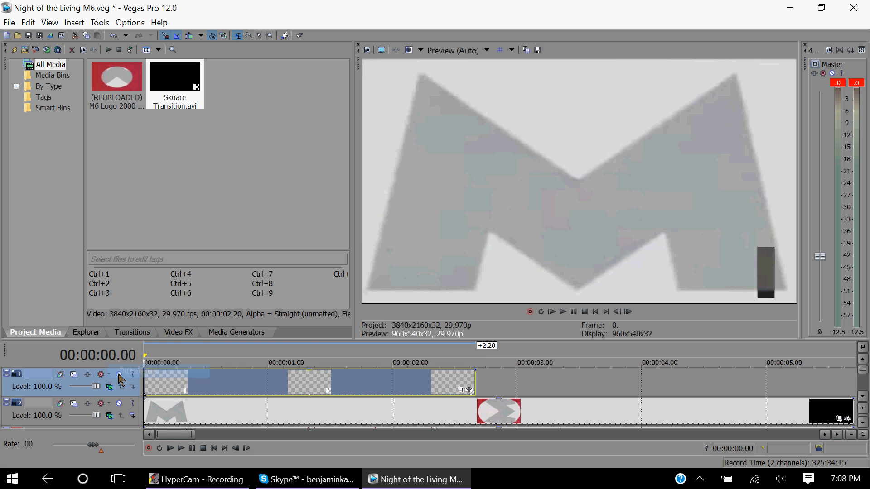
# Import the Skuare Still.png image into the project media.
pyautogui.click(36, 50)
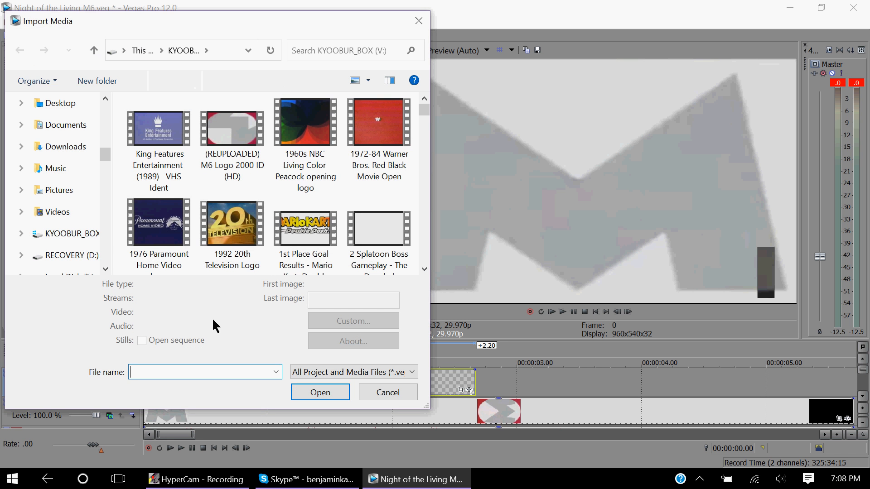
pyautogui.write('skuare')
pyautogui.press('Down')
pyautogui.press('Down')
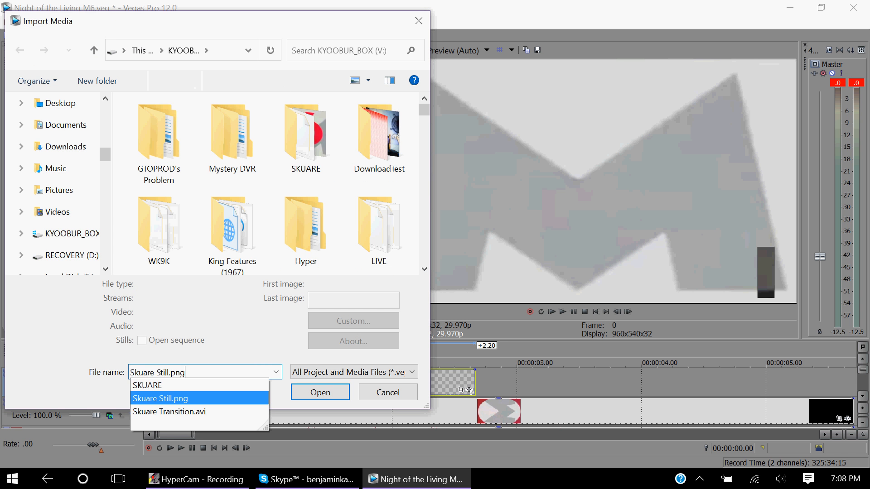
pyautogui.press('Return')
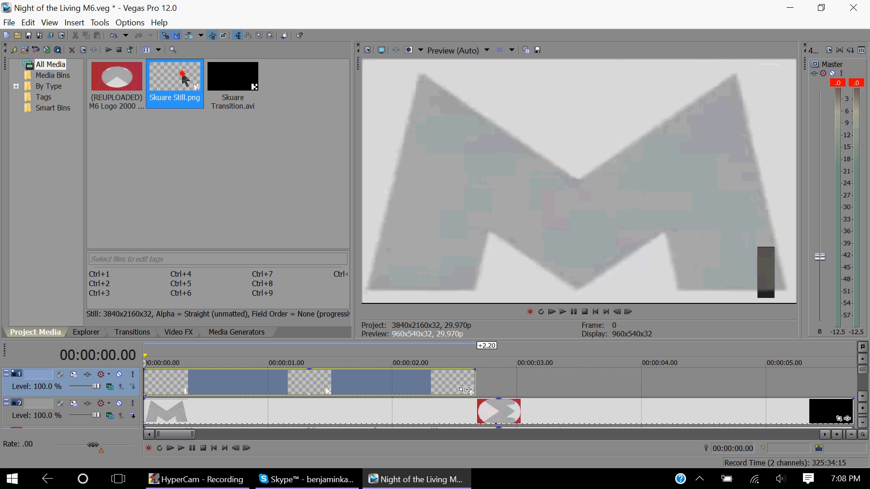
# Place Skuare Still.png right after the transition on the top track and shorten it by about 3.05 s.
pyautogui.moveTo(184, 80); pyautogui.dragTo(487, 386)
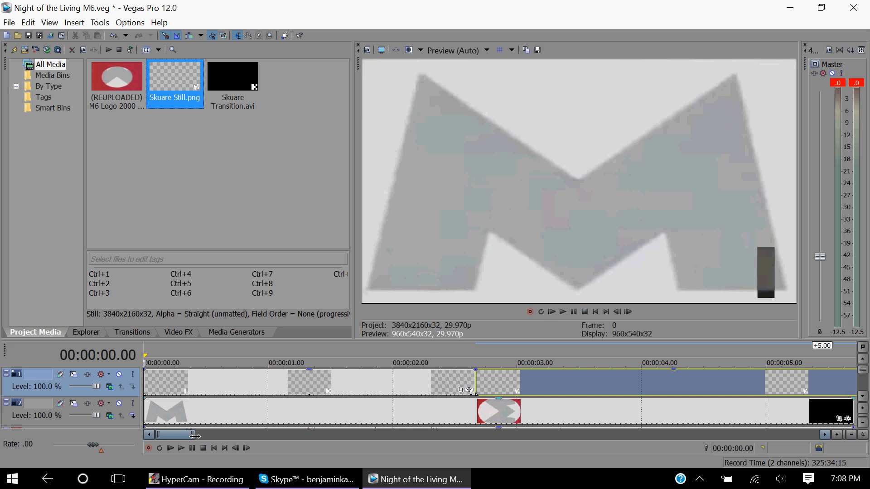
pyautogui.moveTo(195, 436); pyautogui.dragTo(499, 435)
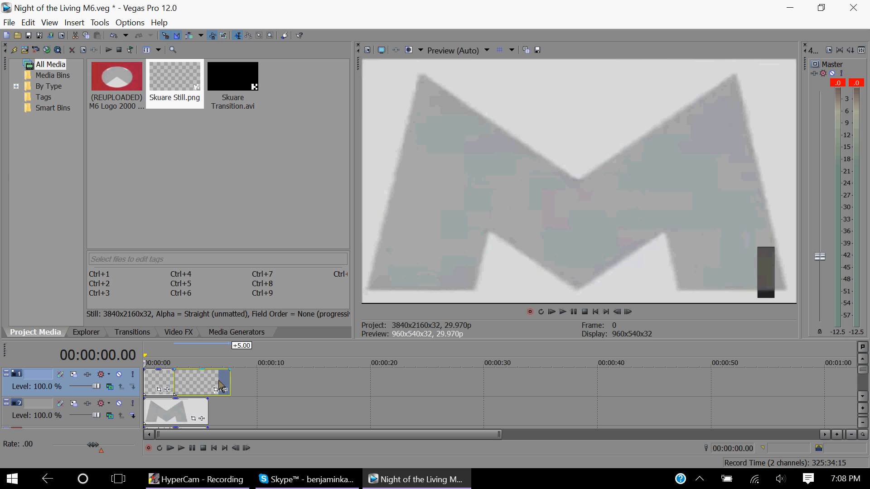
pyautogui.moveTo(220, 385); pyautogui.dragTo(194, 386)
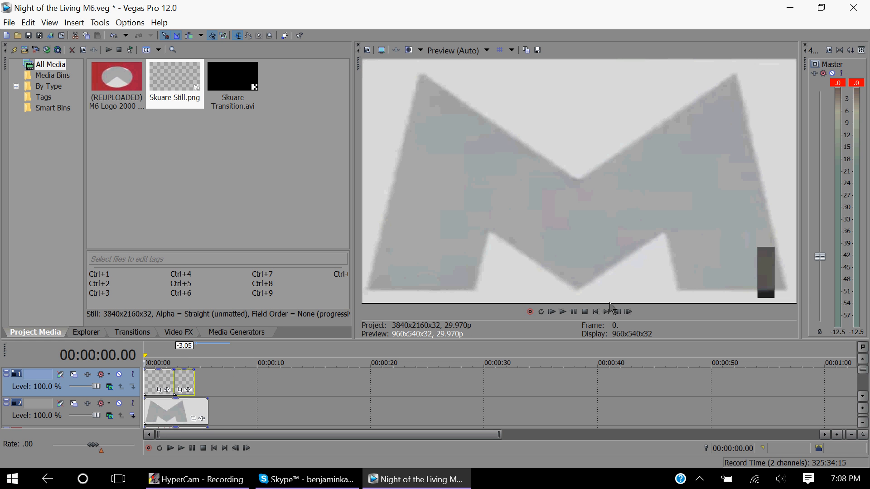
# Move the playhead to about 11 seconds and extend the Skuare Still clip to end there.
pyautogui.click(606, 312)
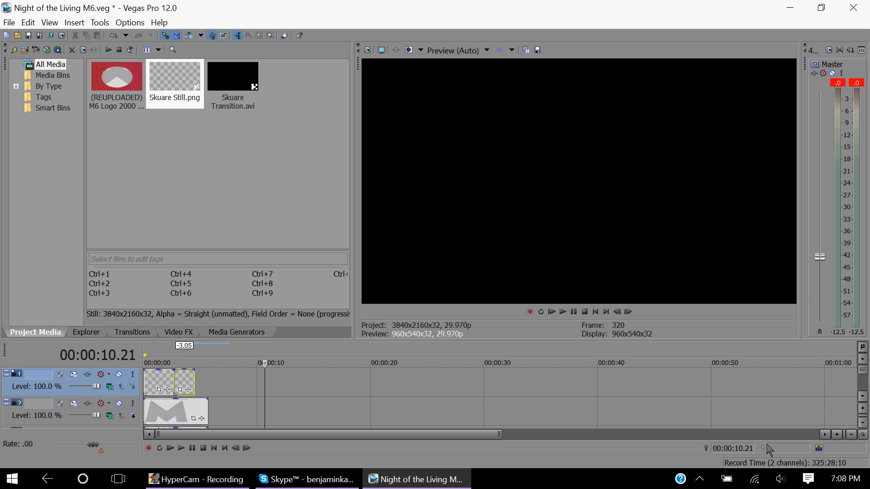
pyautogui.click(630, 311)
pyautogui.click(630, 312)
pyautogui.click(629, 311)
pyautogui.click(629, 312)
pyautogui.click(630, 311)
pyautogui.click(629, 312)
pyautogui.click(629, 311)
pyautogui.click(629, 311)
pyautogui.click(630, 312)
pyautogui.click(630, 311)
pyautogui.click(629, 311)
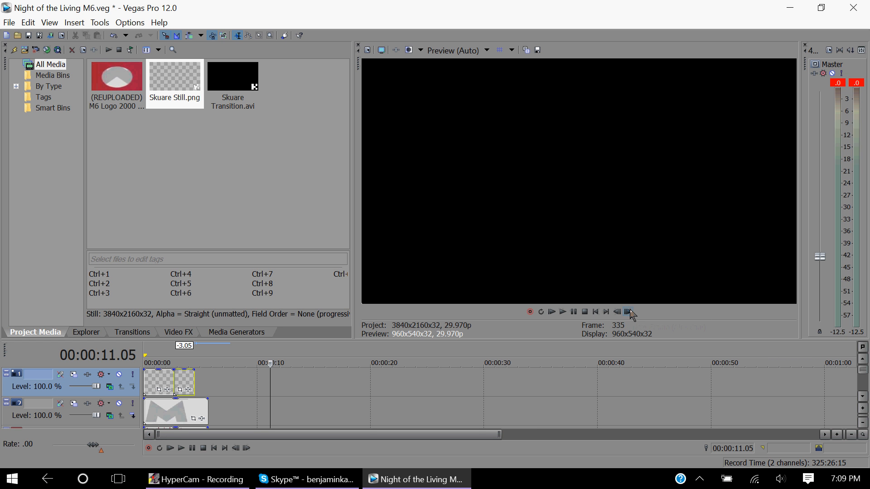
pyautogui.moveTo(195, 390); pyautogui.dragTo(271, 394)
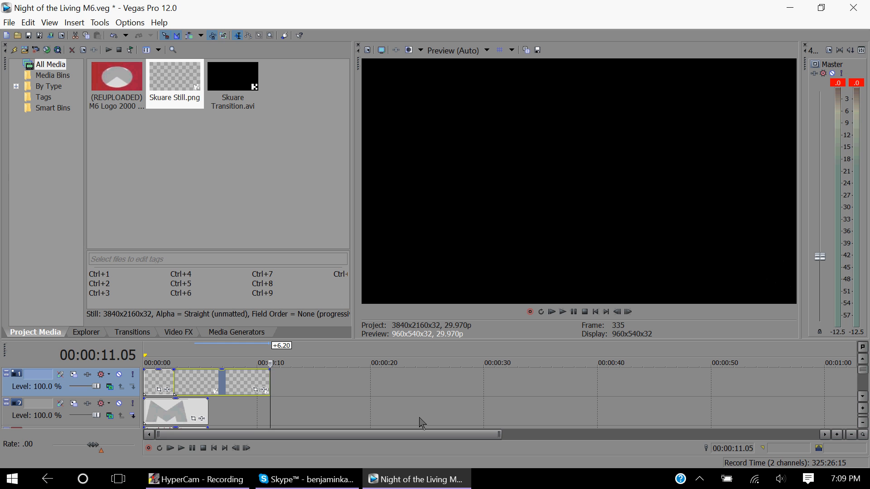
# Save the project and render it as Night of the Living M6.mp4 with the high-bitrate 4K template.
pyautogui.click(31, 36)
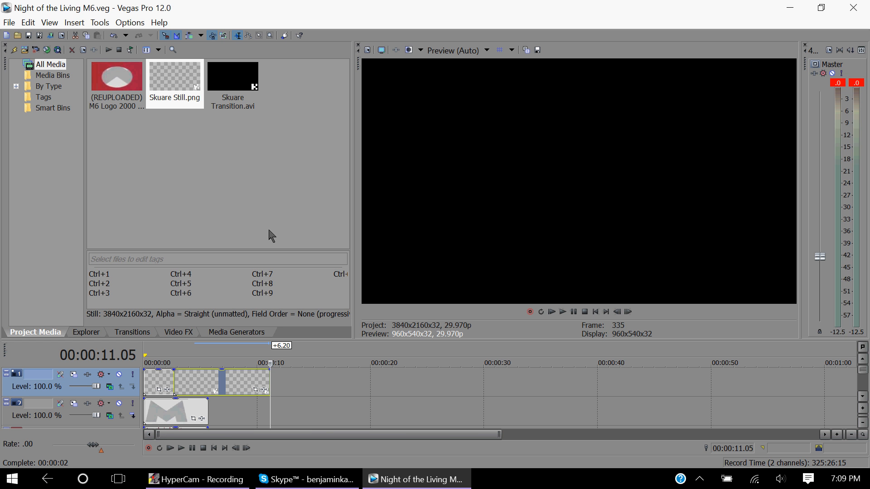
pyautogui.click(50, 35)
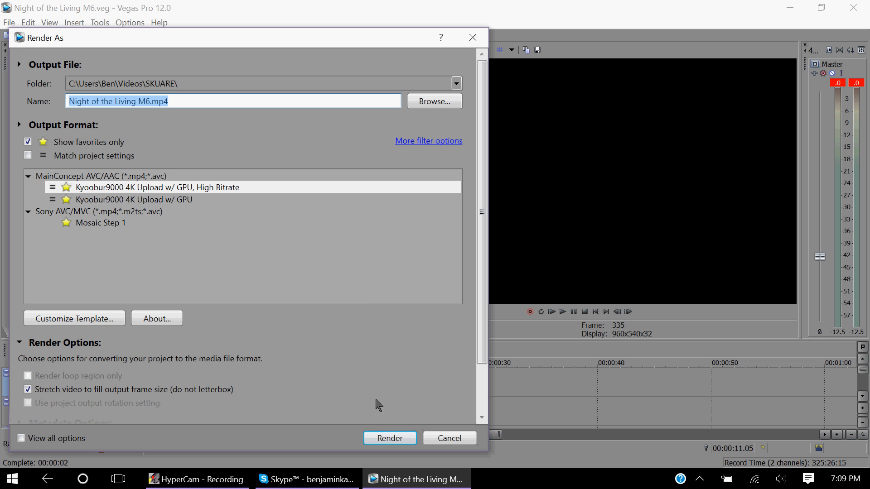
pyautogui.click(389, 438)
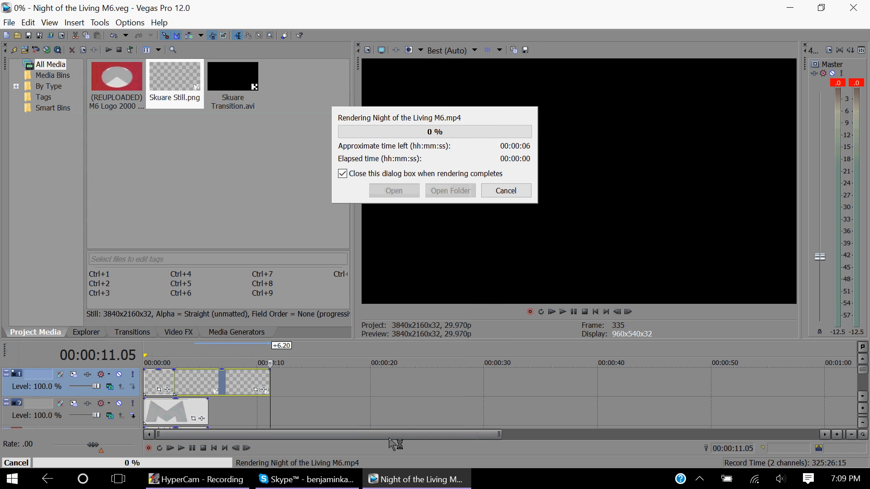